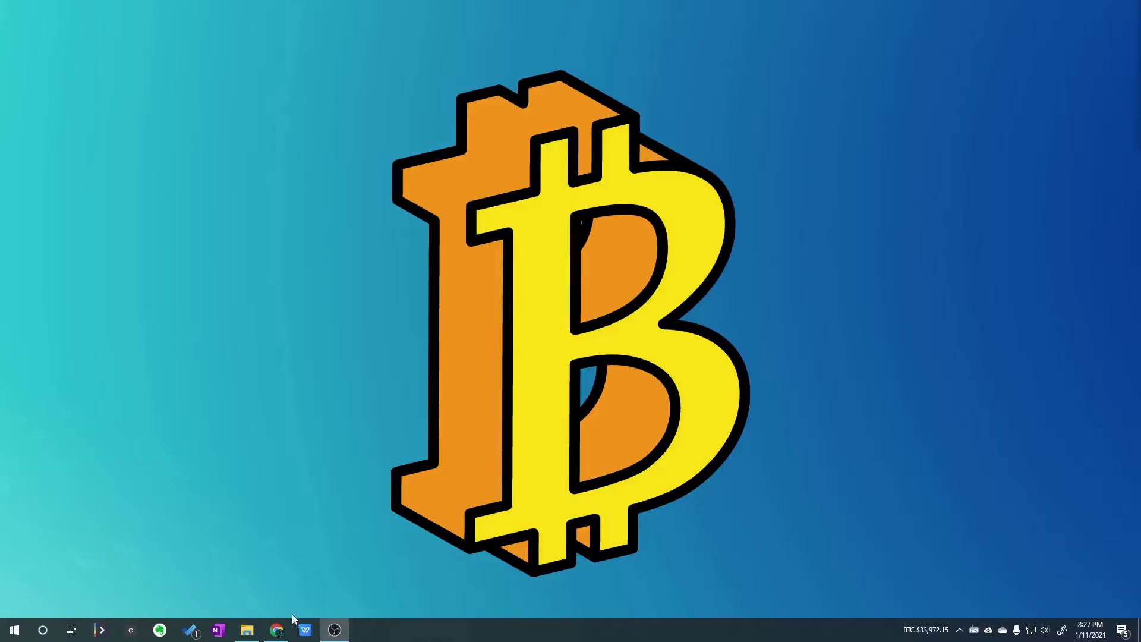
Step: Check the Coinbase Bitcoin price page, then switch to the CryptoCompare taskbar ticker installation guide
{"action": "left_click", "coordinate": [284, 634]}
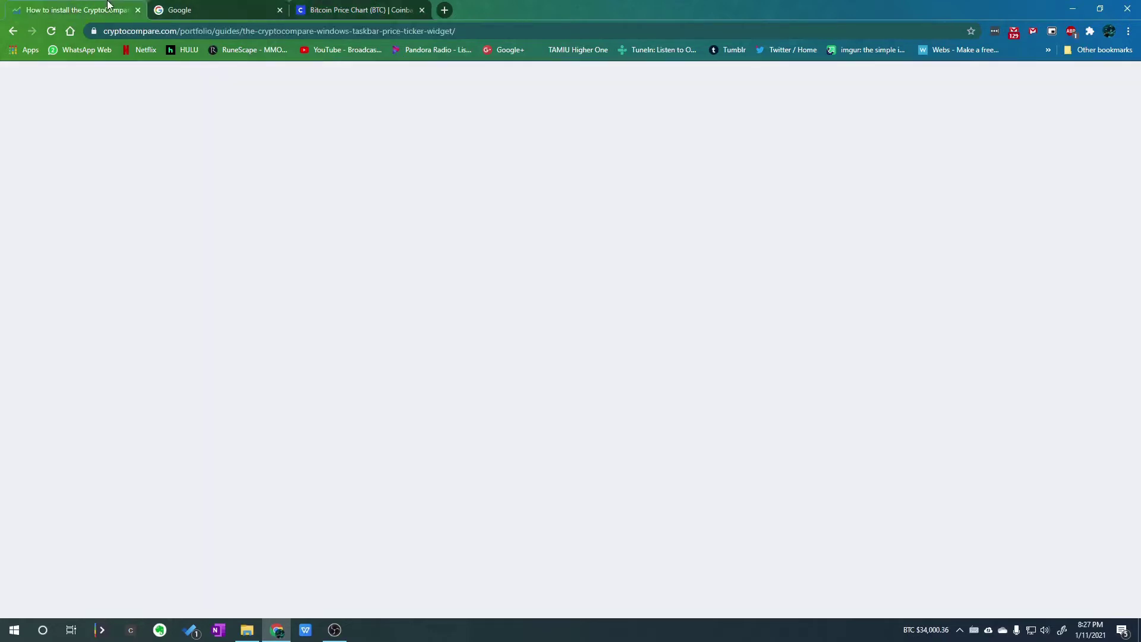
{"action": "left_click", "coordinate": [89, 10]}
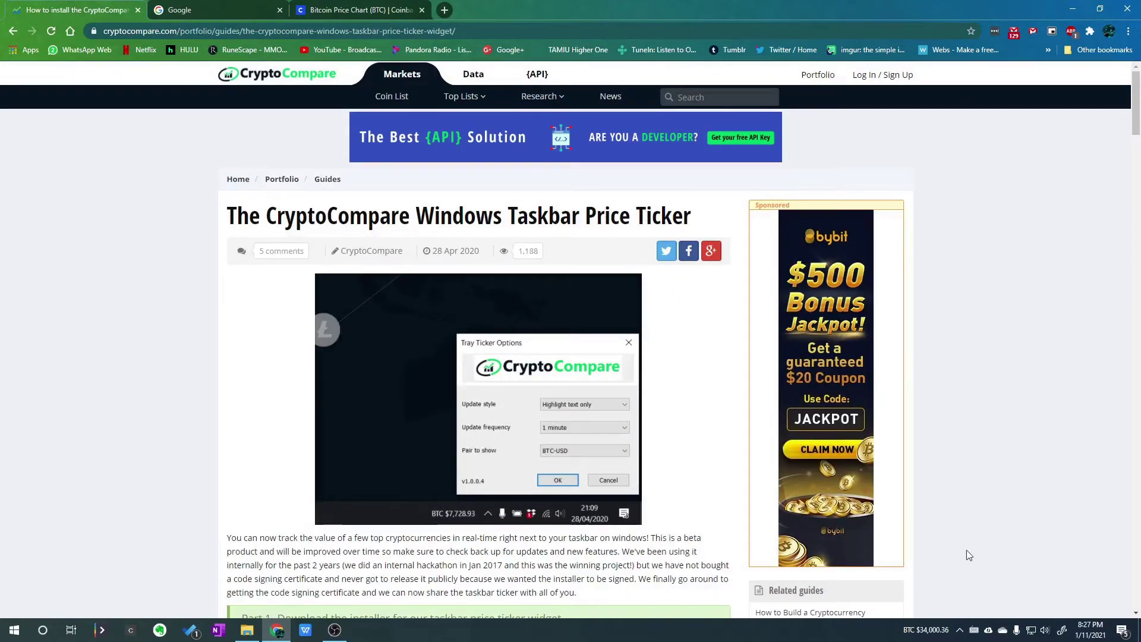
Step: Scroll through the CryptoCompare guide's install steps down to the Part 3 tray ticker options
{"action": "scroll", "coordinate": [420, 417], "scroll_direction": "down", "scroll_amount": 8}
{"action": "scroll", "coordinate": [204, 265], "scroll_direction": "up", "scroll_amount": 3}
{"action": "scroll", "coordinate": [319, 204], "scroll_direction": "down", "scroll_amount": 2}
{"action": "scroll", "coordinate": [320, 205], "scroll_direction": "down", "scroll_amount": 8}
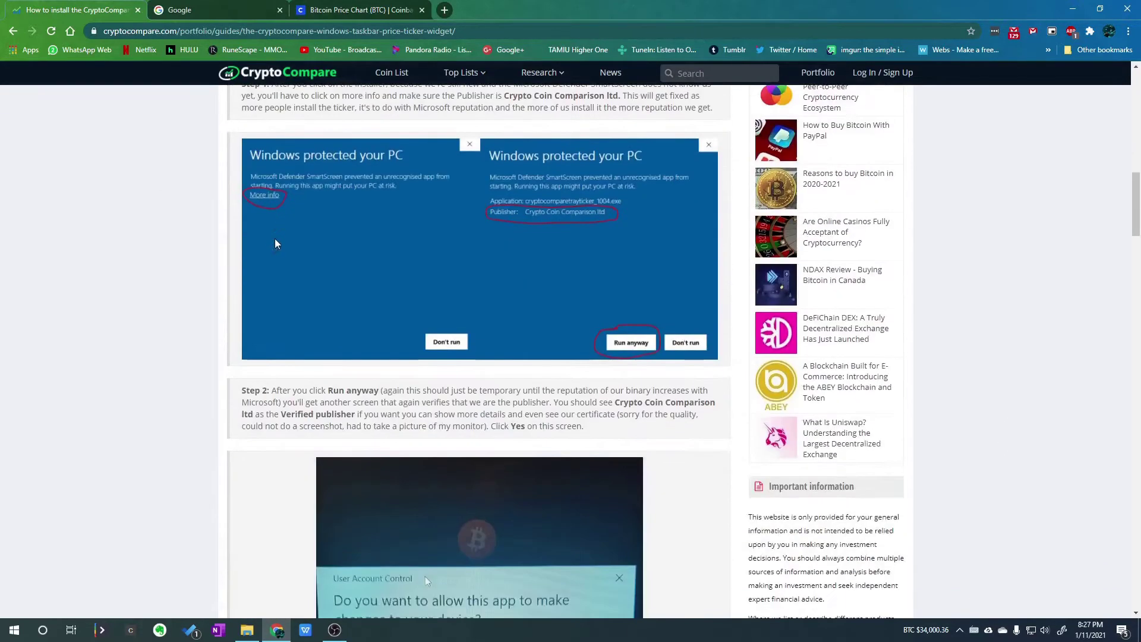
{"action": "scroll", "coordinate": [498, 300], "scroll_direction": "down", "scroll_amount": 11}
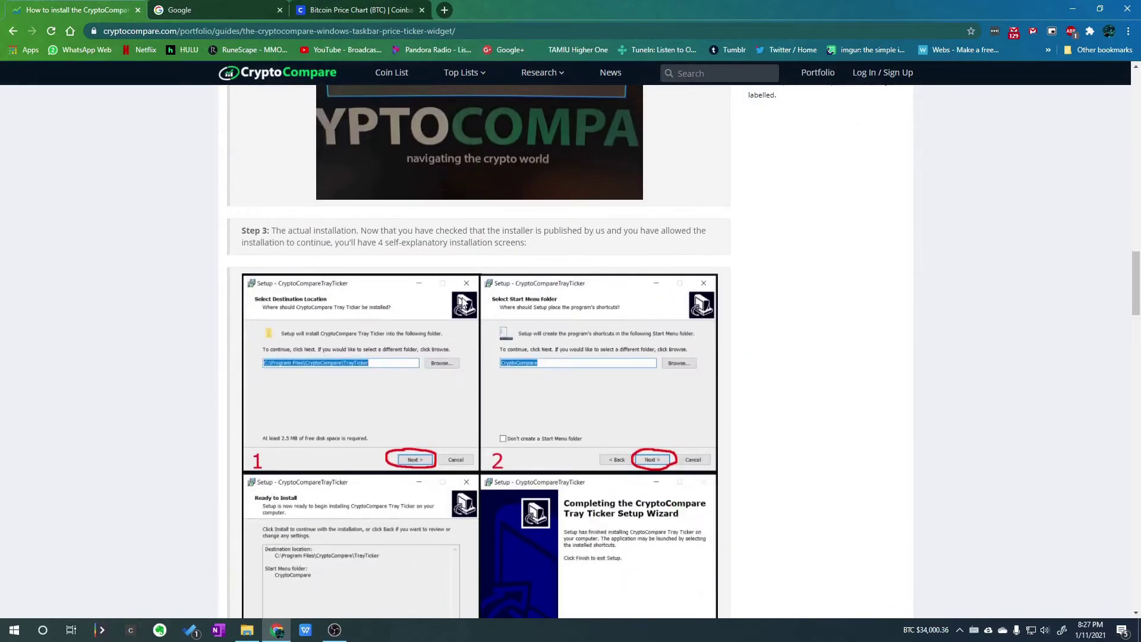
{"action": "scroll", "coordinate": [424, 333], "scroll_direction": "down", "scroll_amount": 7}
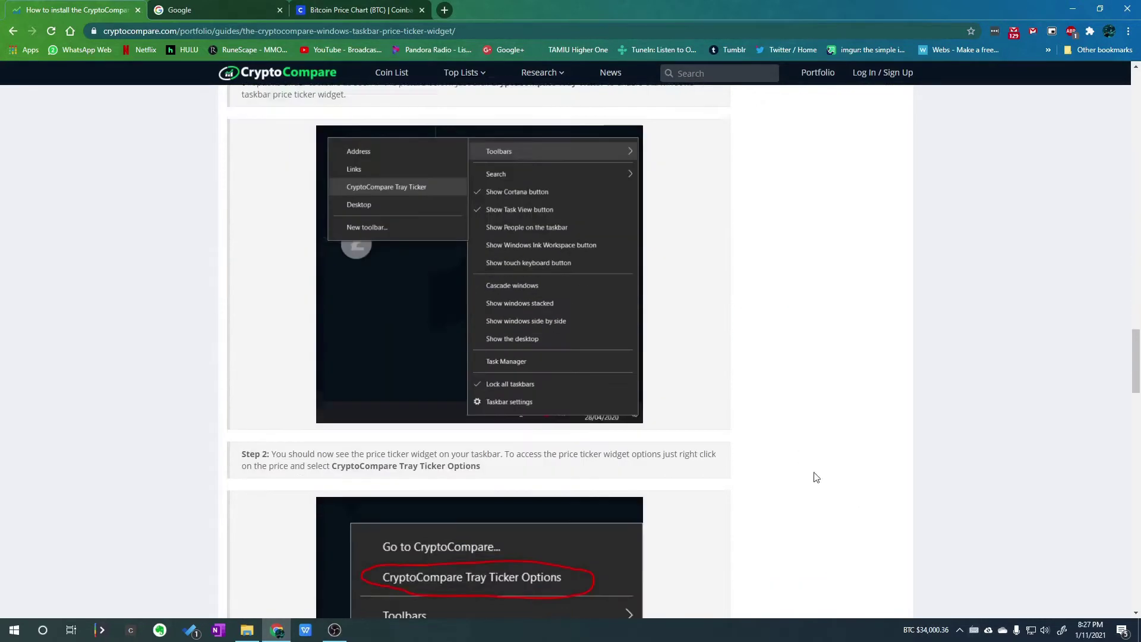
{"action": "scroll", "coordinate": [820, 482], "scroll_direction": "down", "scroll_amount": 5}
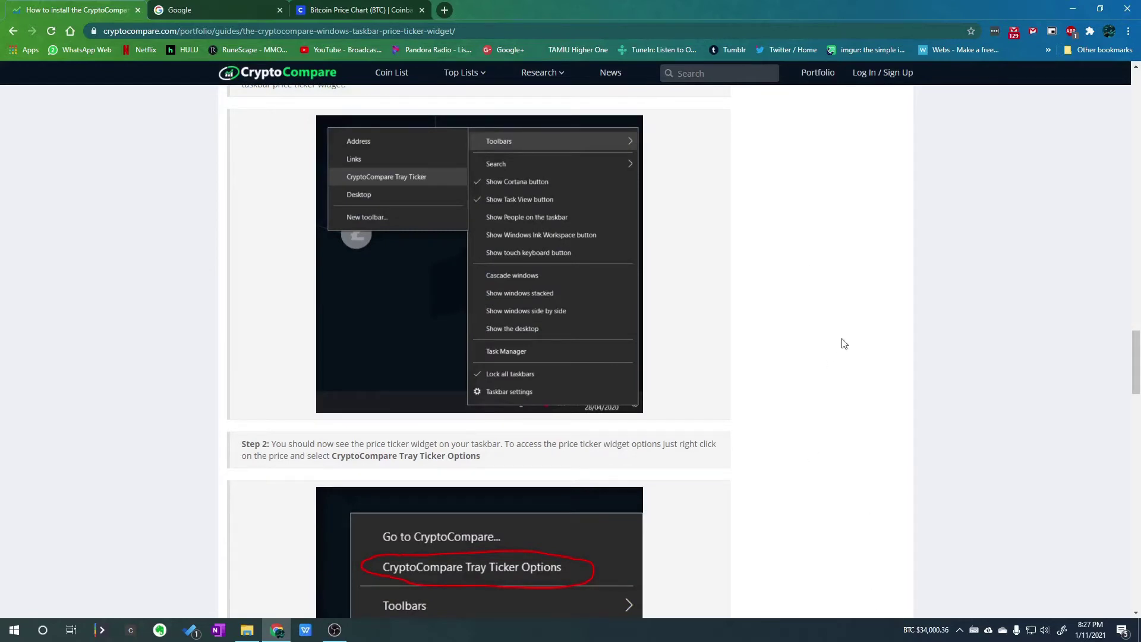
{"action": "scroll", "coordinate": [788, 406], "scroll_direction": "down", "scroll_amount": 3}
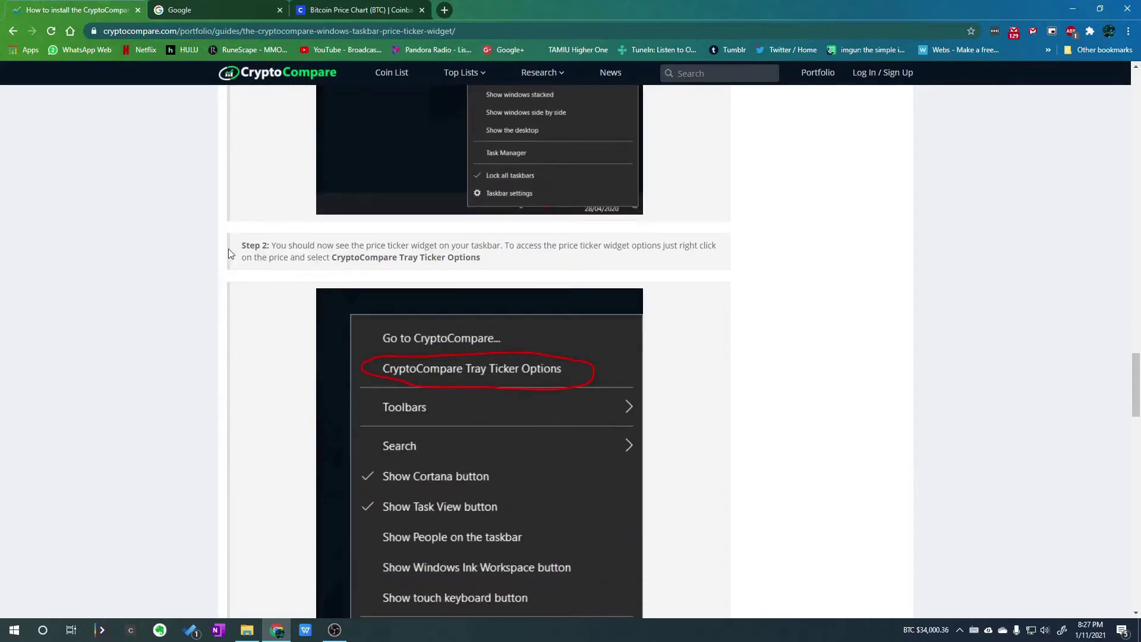
{"action": "scroll", "coordinate": [818, 321], "scroll_direction": "down", "scroll_amount": 5}
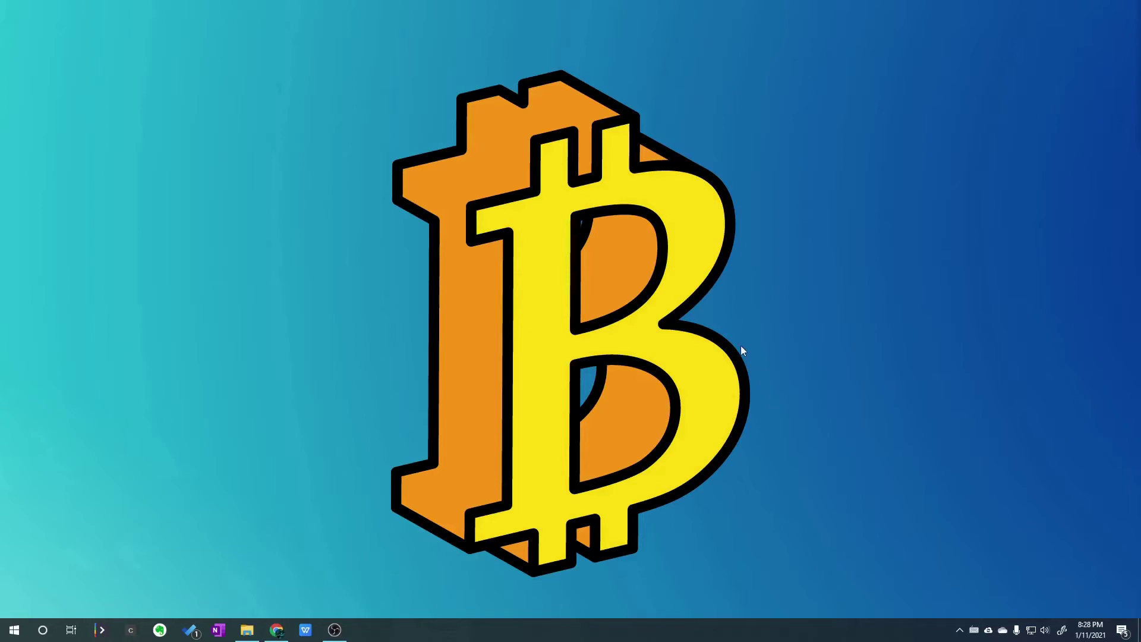
{"action": "left_click", "coordinate": [276, 631]}
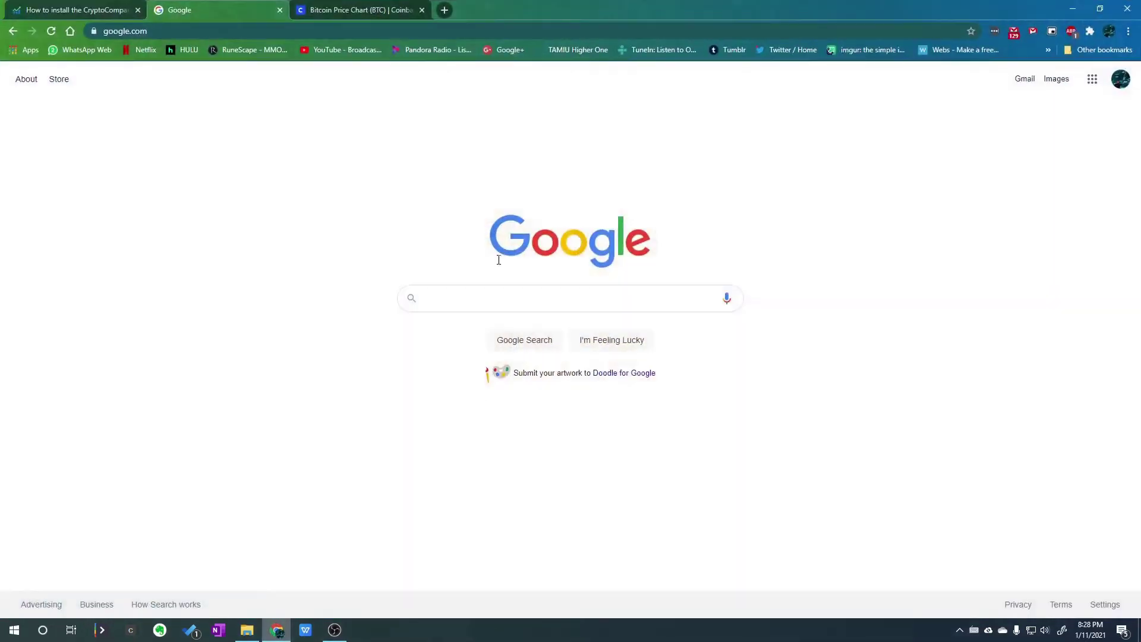
{"action": "left_click", "coordinate": [77, 10]}
{"action": "scroll", "coordinate": [177, 357], "scroll_direction": "down", "scroll_amount": 1}
{"action": "scroll", "coordinate": [177, 358], "scroll_direction": "down", "scroll_amount": 5}
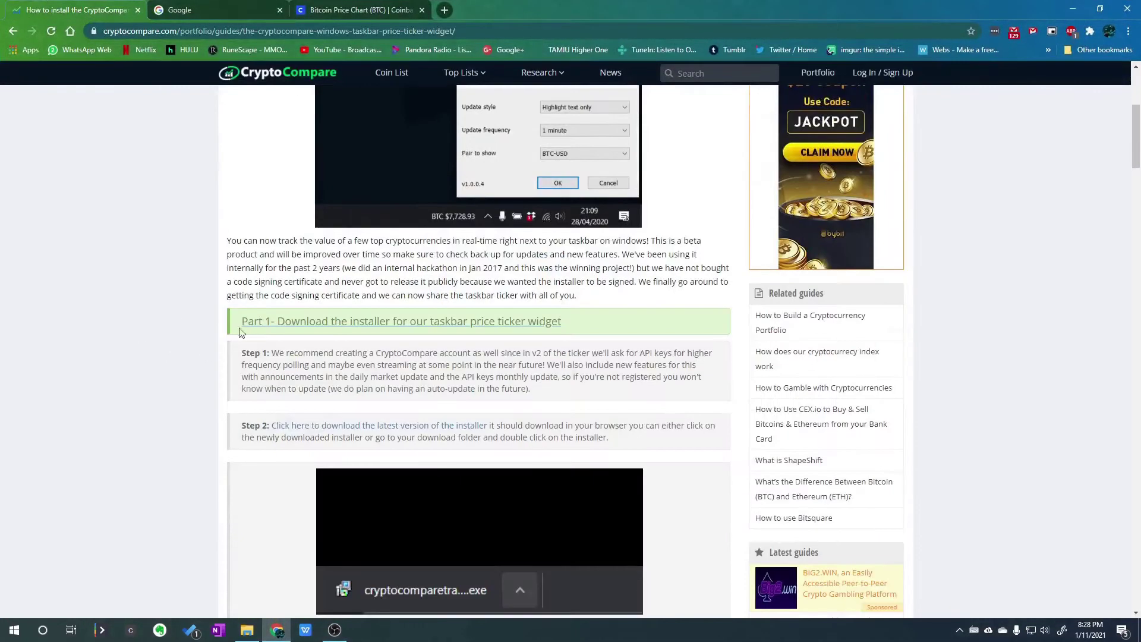
{"action": "left_click", "coordinate": [1079, 12]}
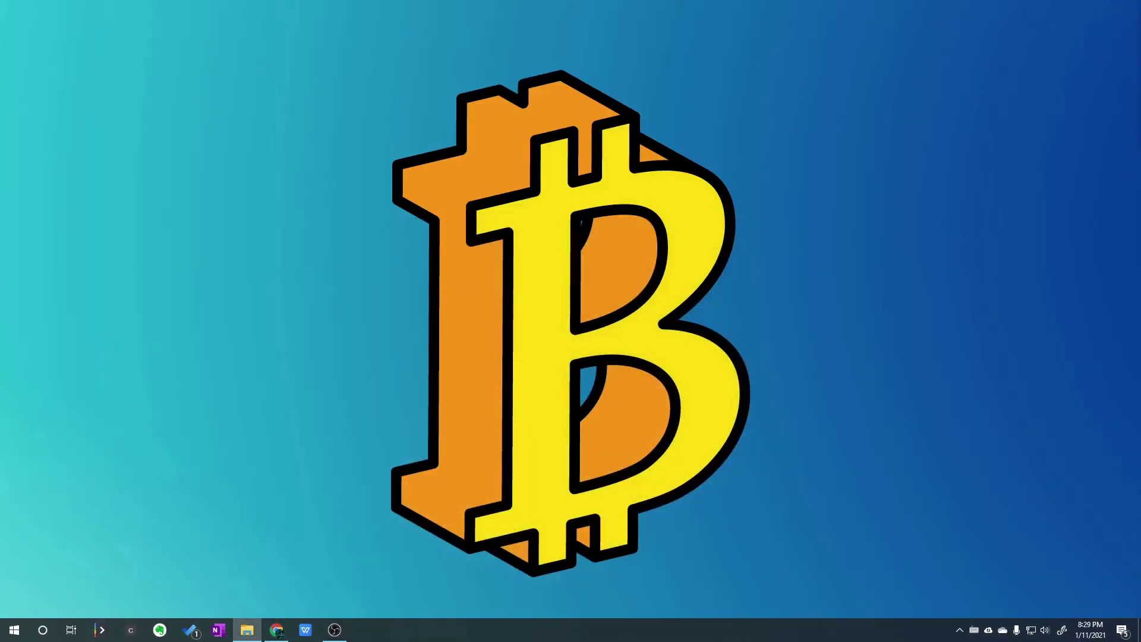
Step: Run cryptocomparetrayticker_1004.exe from the Downloads folder as administrator
{"action": "left_click", "coordinate": [247, 630]}
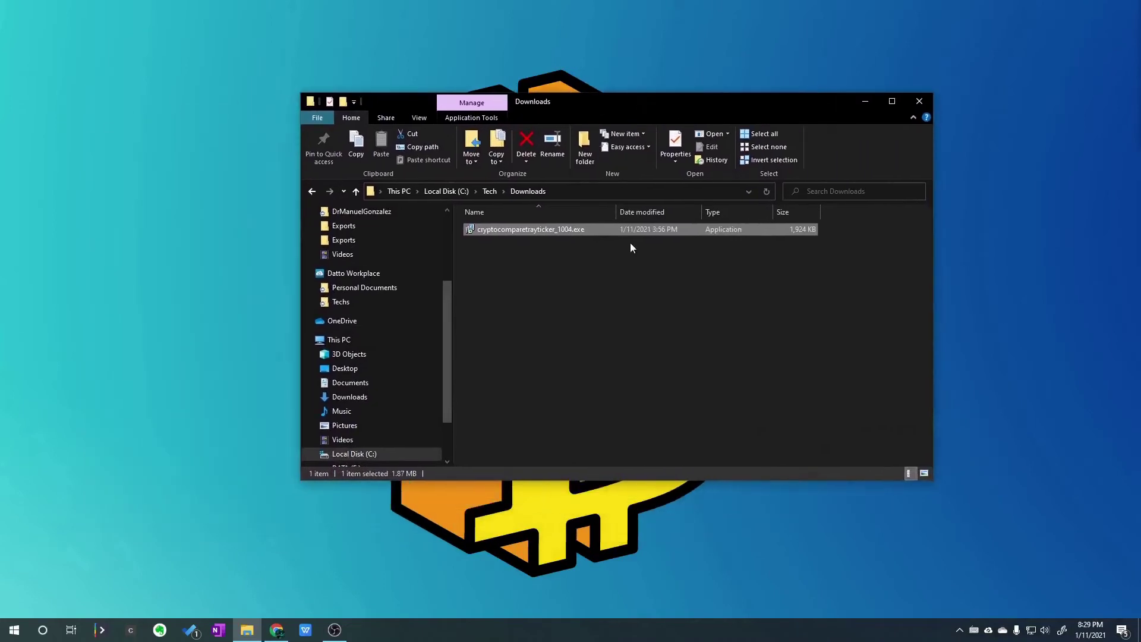
{"action": "right_click", "coordinate": [519, 231]}
{"action": "left_click", "coordinate": [559, 253]}
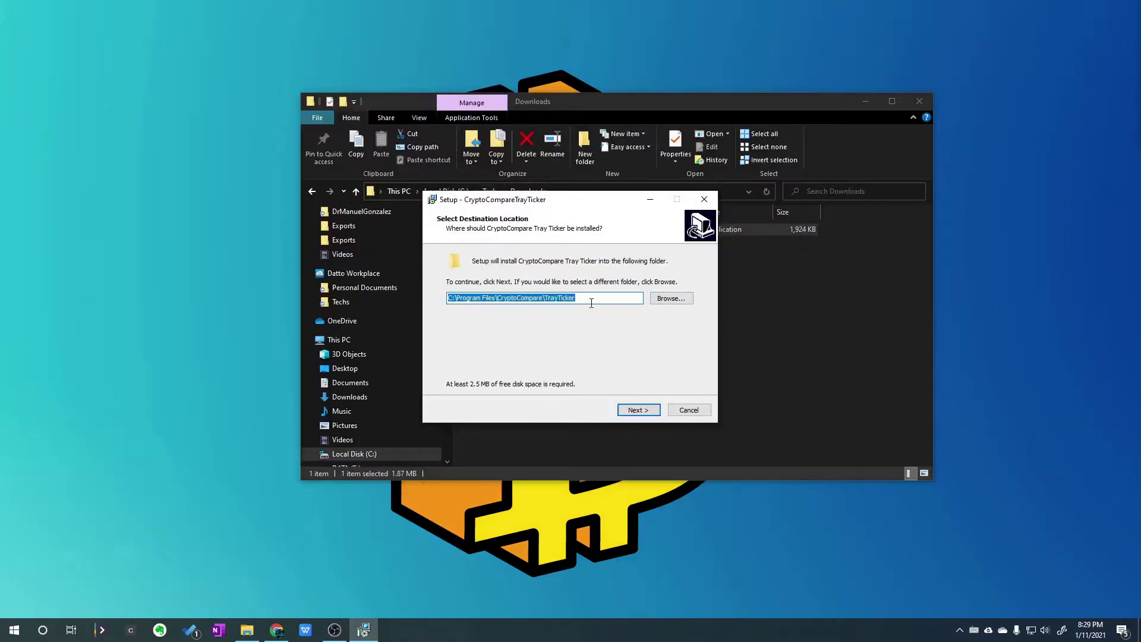
Step: Install to E:\Program Files\CryptoCompare\TrayTicker, accepting the existing folder and CryptoCompare Start Menu folder
{"action": "left_click", "coordinate": [591, 299]}
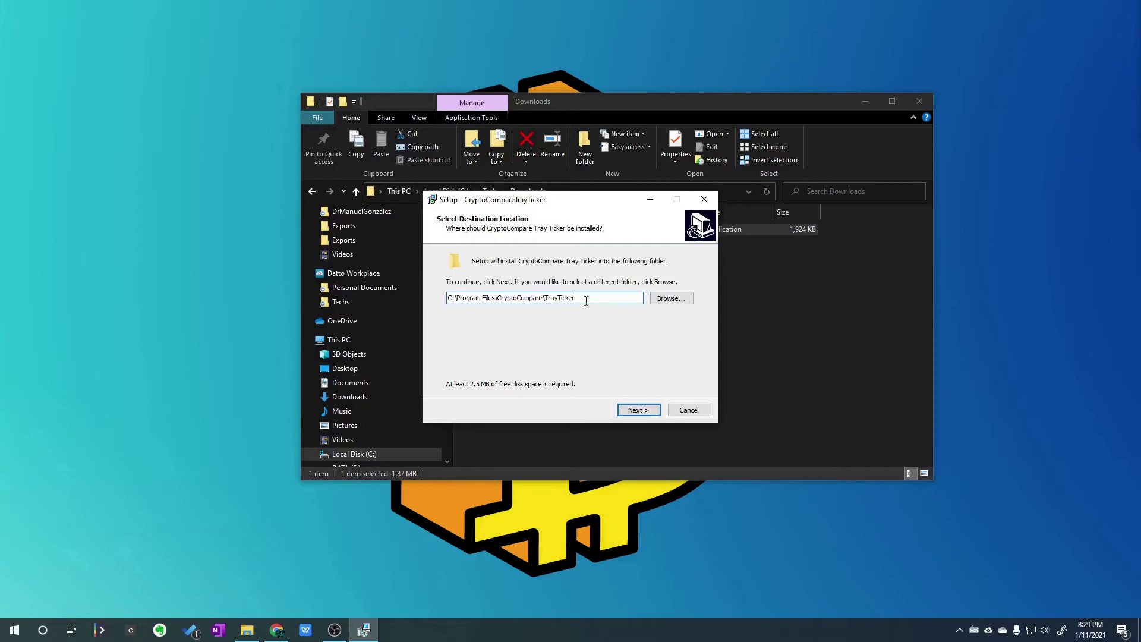
{"action": "left_click", "coordinate": [449, 298]}
{"action": "type", "text": "E"}
{"action": "left_click", "coordinate": [633, 408]}
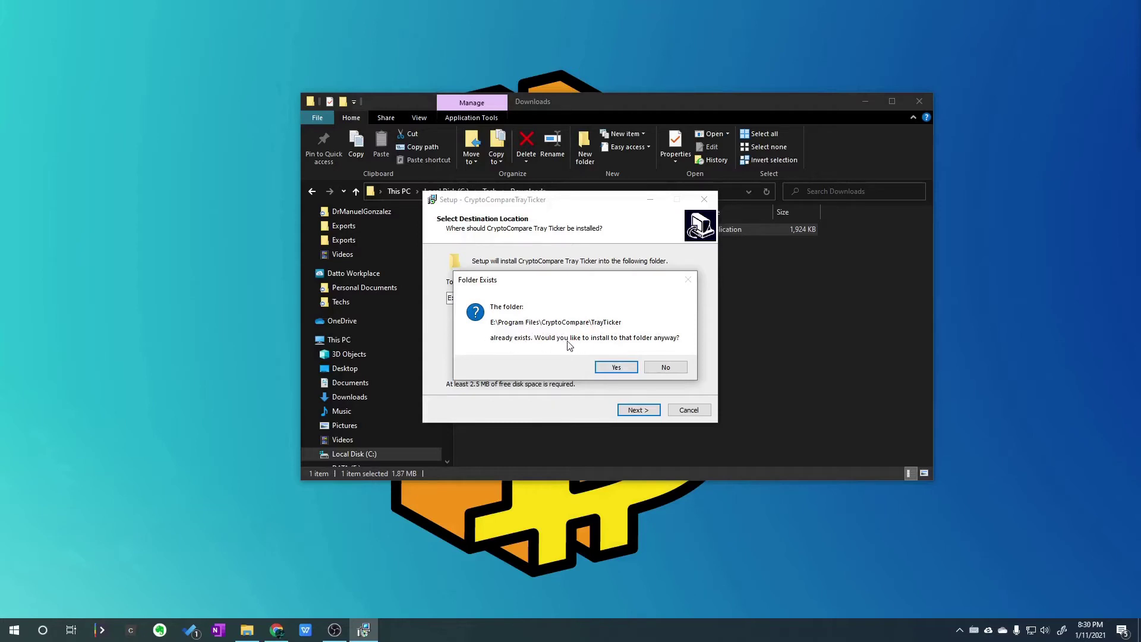
{"action": "left_click", "coordinate": [616, 367]}
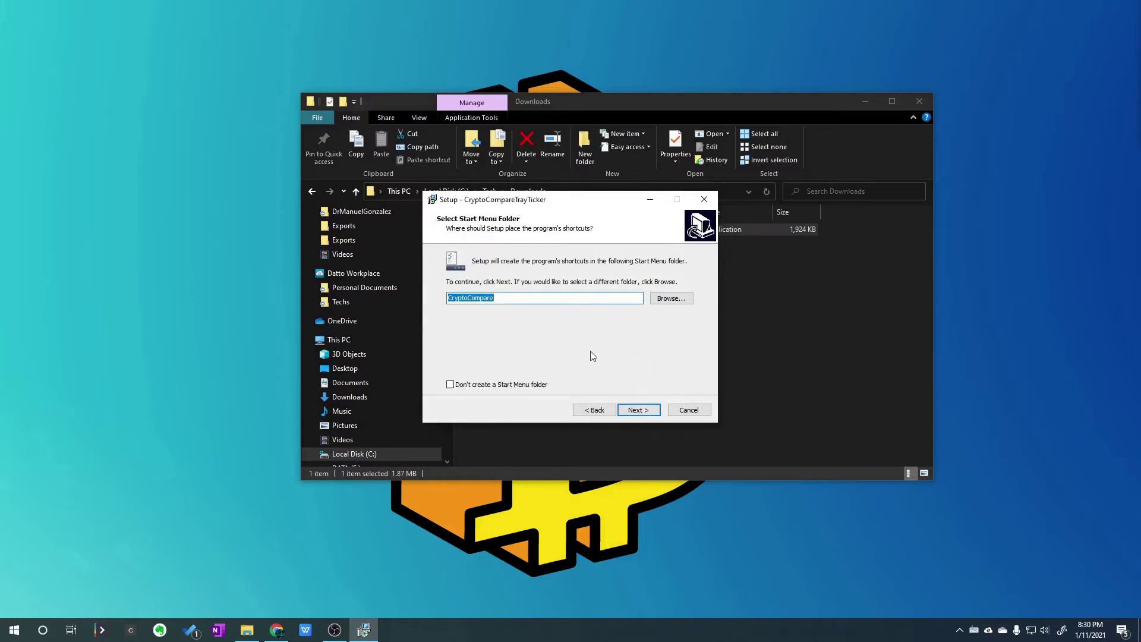
{"action": "left_click", "coordinate": [649, 409]}
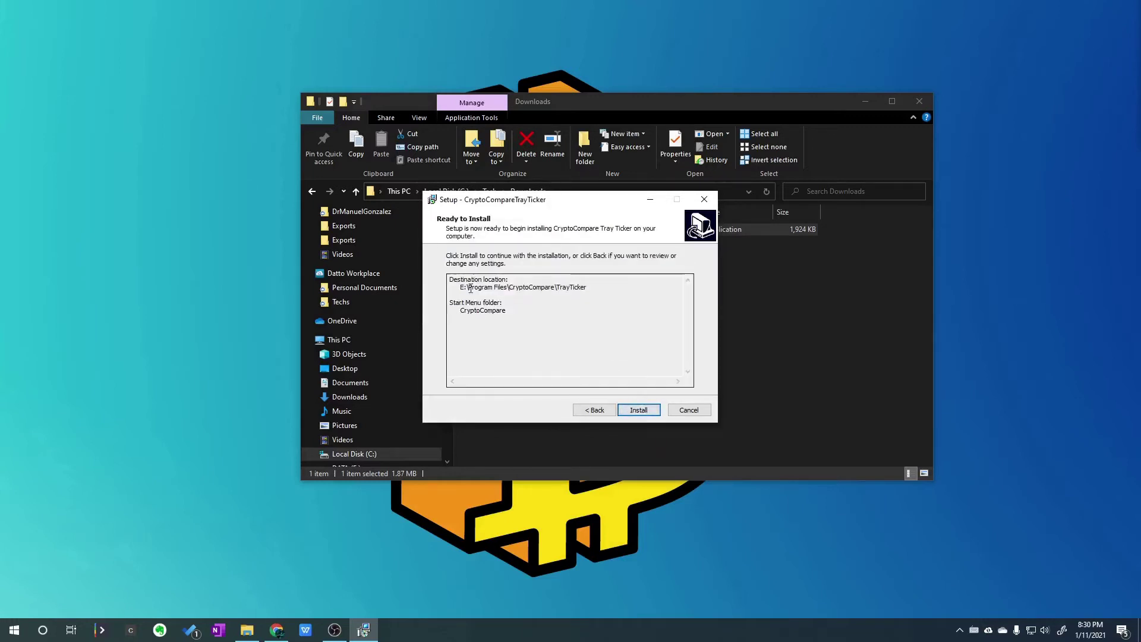
{"action": "left_click", "coordinate": [640, 409]}
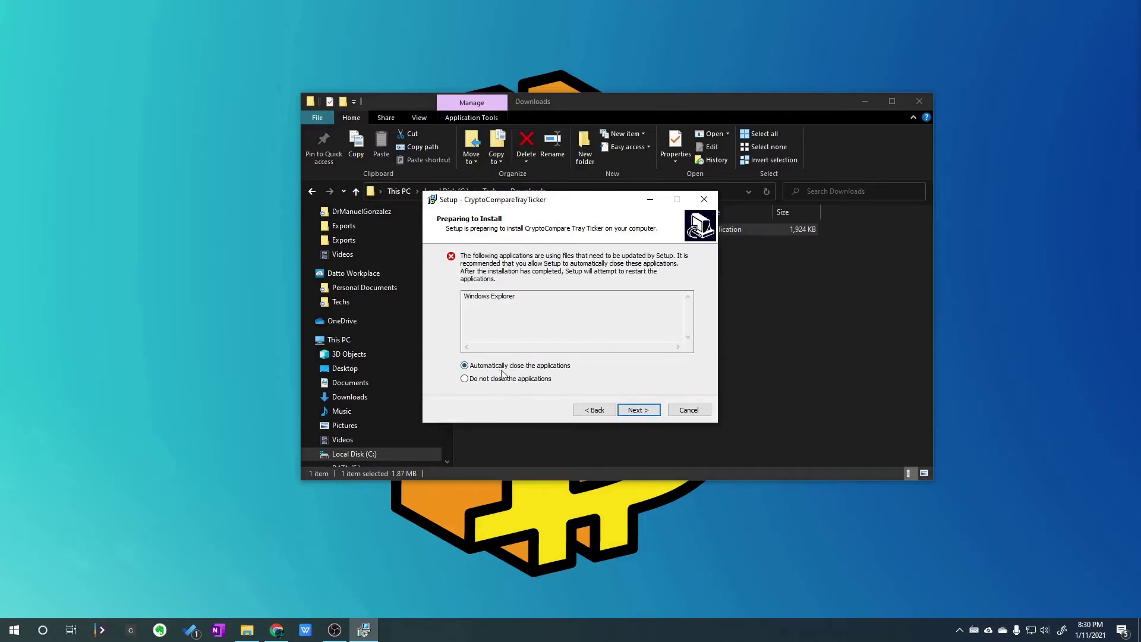
Step: Let setup automatically close Windows Explorer, complete the installation, and finish the wizard
{"action": "left_click", "coordinate": [637, 408]}
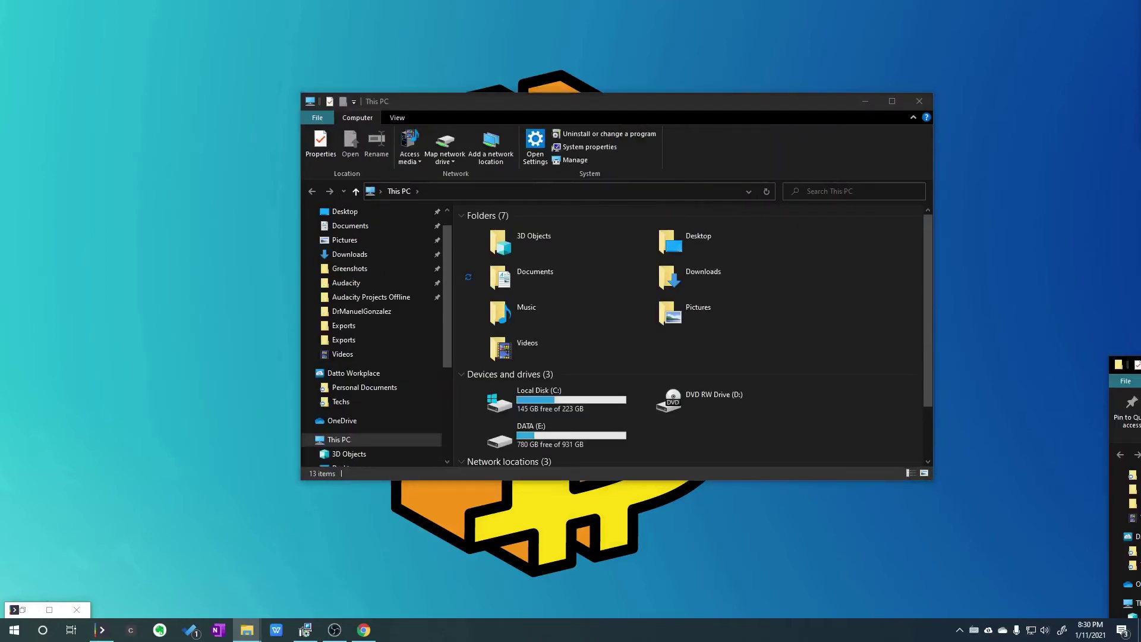
{"action": "scroll", "coordinate": [859, 320], "scroll_direction": "down", "scroll_amount": 2}
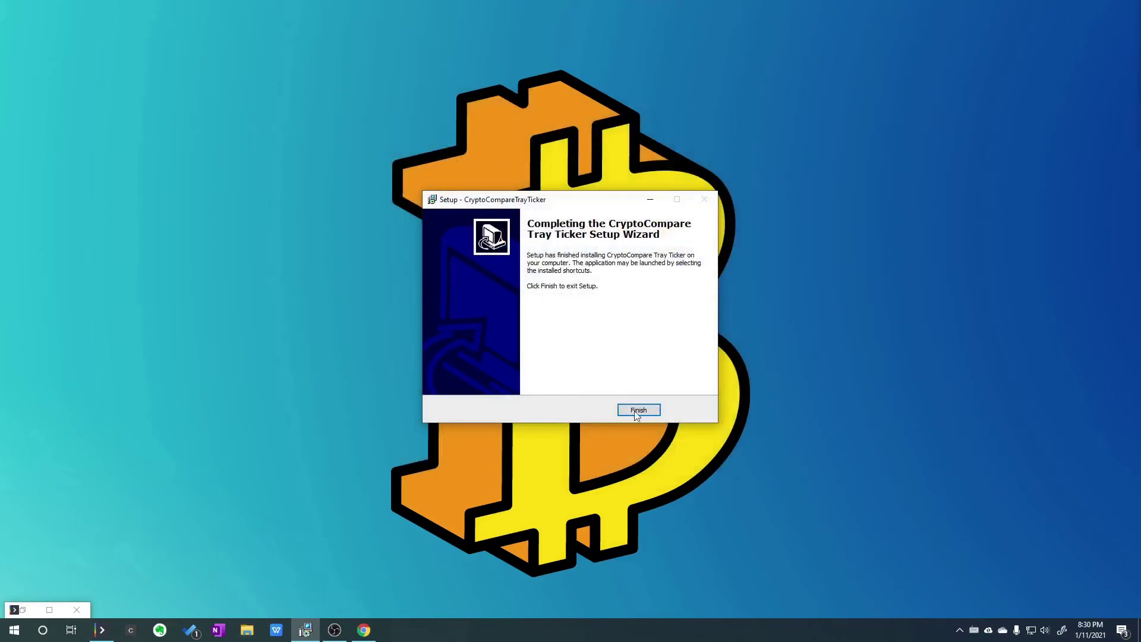
{"action": "left_click", "coordinate": [638, 410]}
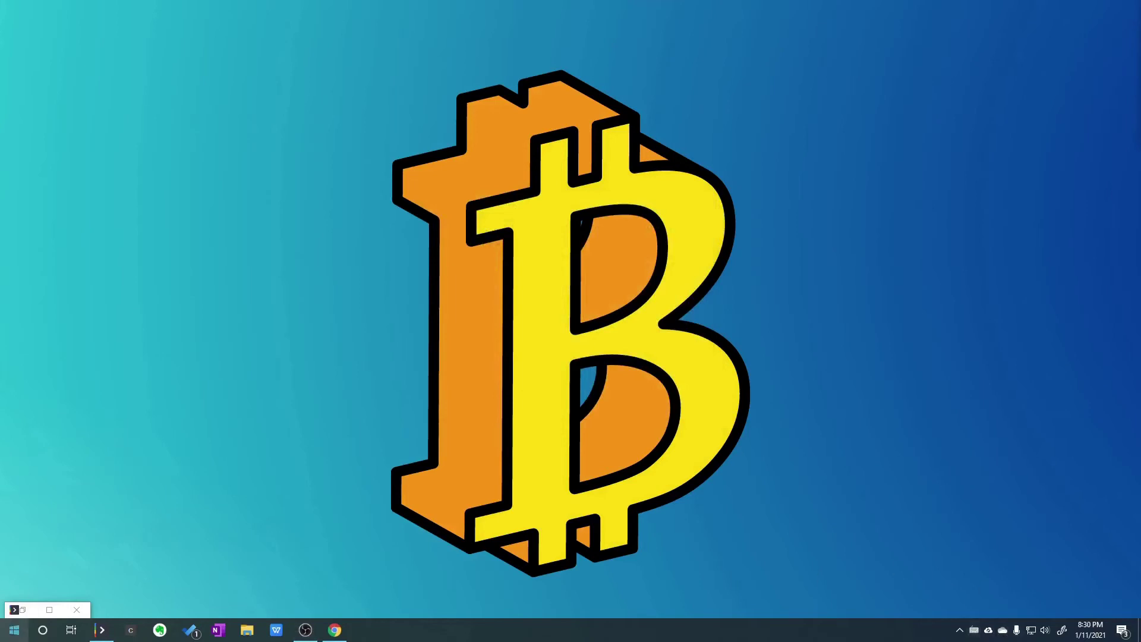
Step: Run 'Show Cryptocompare Ticker' from Recently added and confirm adding the ticker toolbar to the taskbar
{"action": "left_click", "coordinate": [14, 630]}
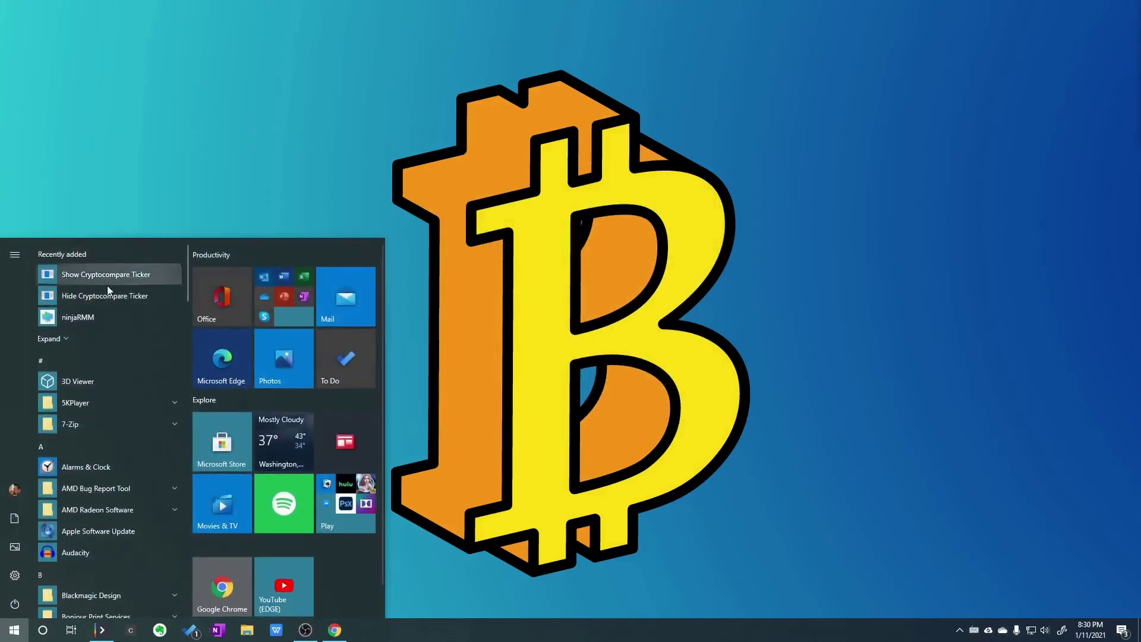
{"action": "left_click", "coordinate": [91, 275]}
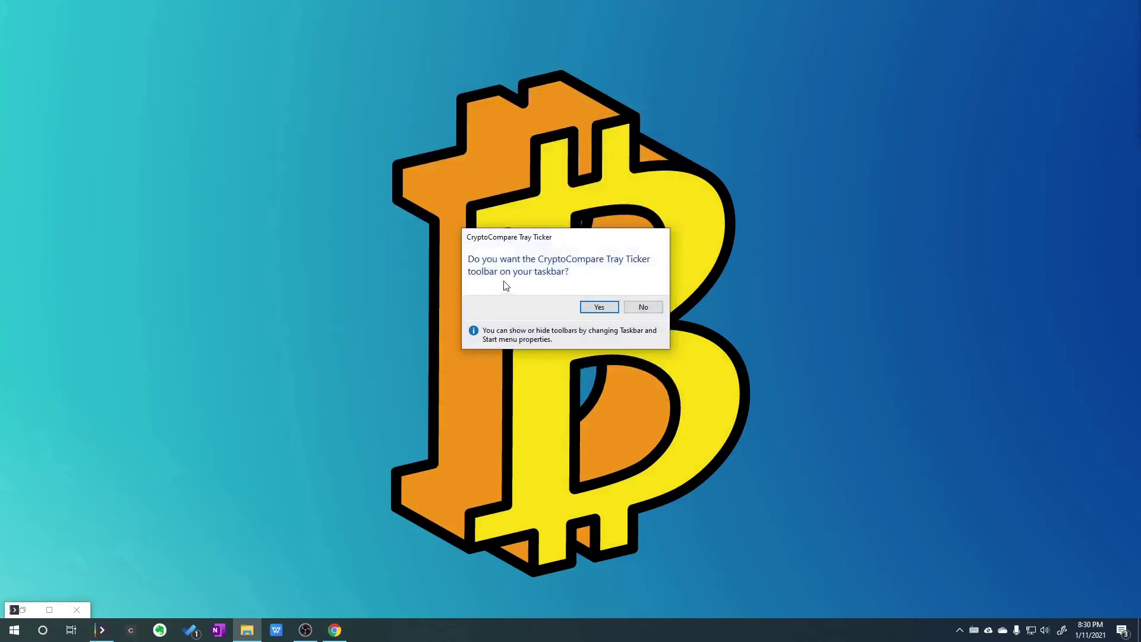
{"action": "left_click", "coordinate": [599, 308]}
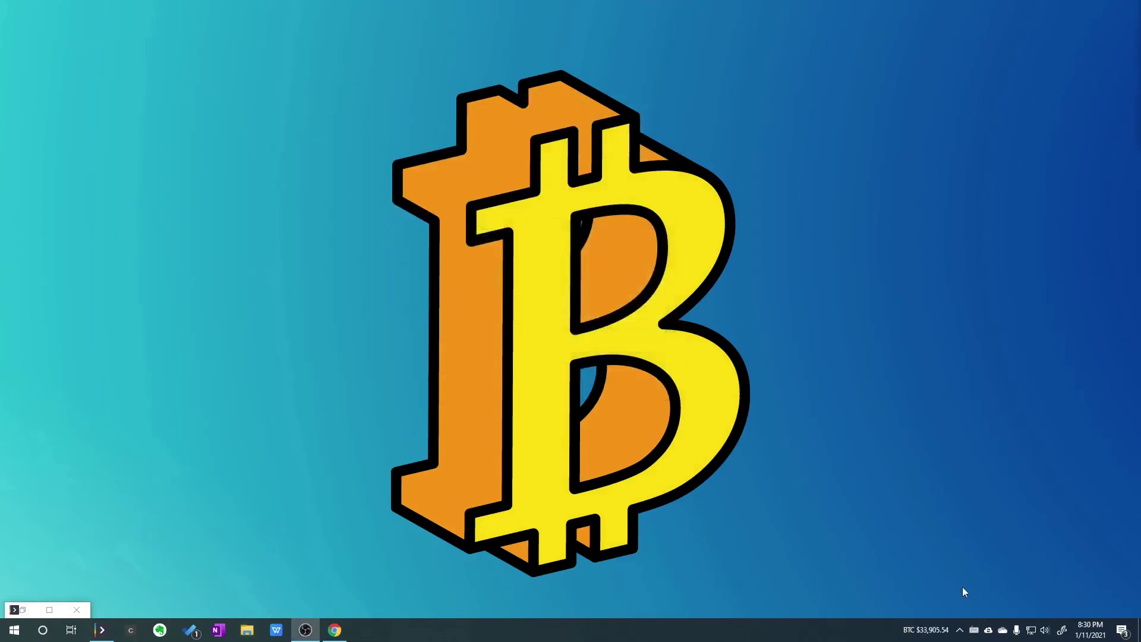
Step: Set the Tray Ticker update style to Highlight text only and save the options
{"action": "right_click", "coordinate": [931, 634]}
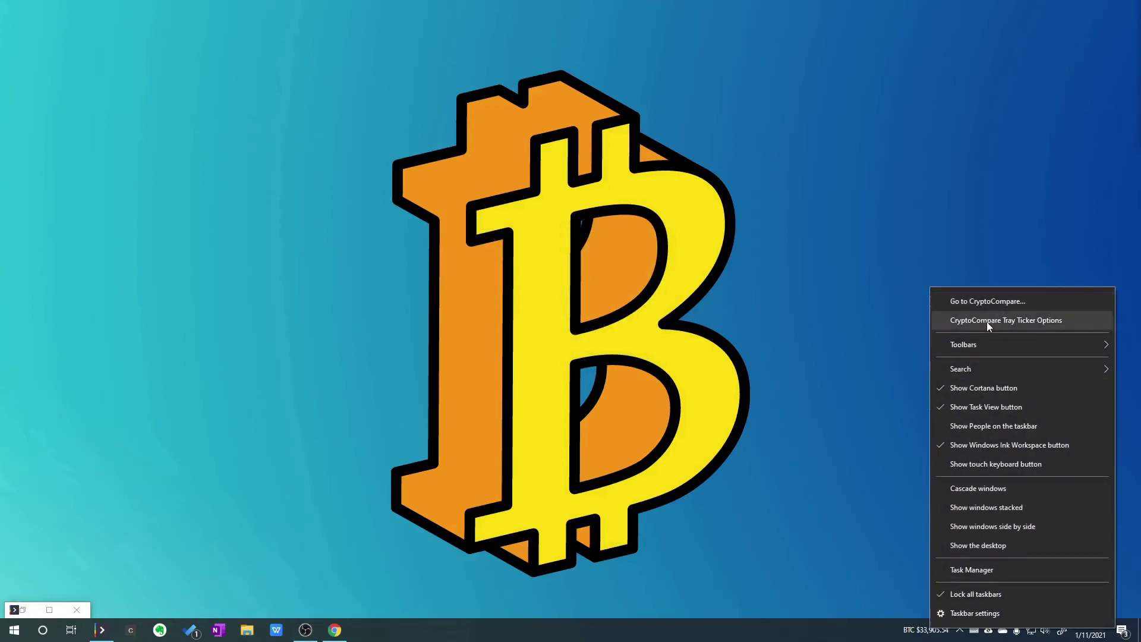
{"action": "left_click", "coordinate": [1028, 322]}
{"action": "left_click_drag", "start_coordinate": [129, 466], "coordinate": [747, 389]}
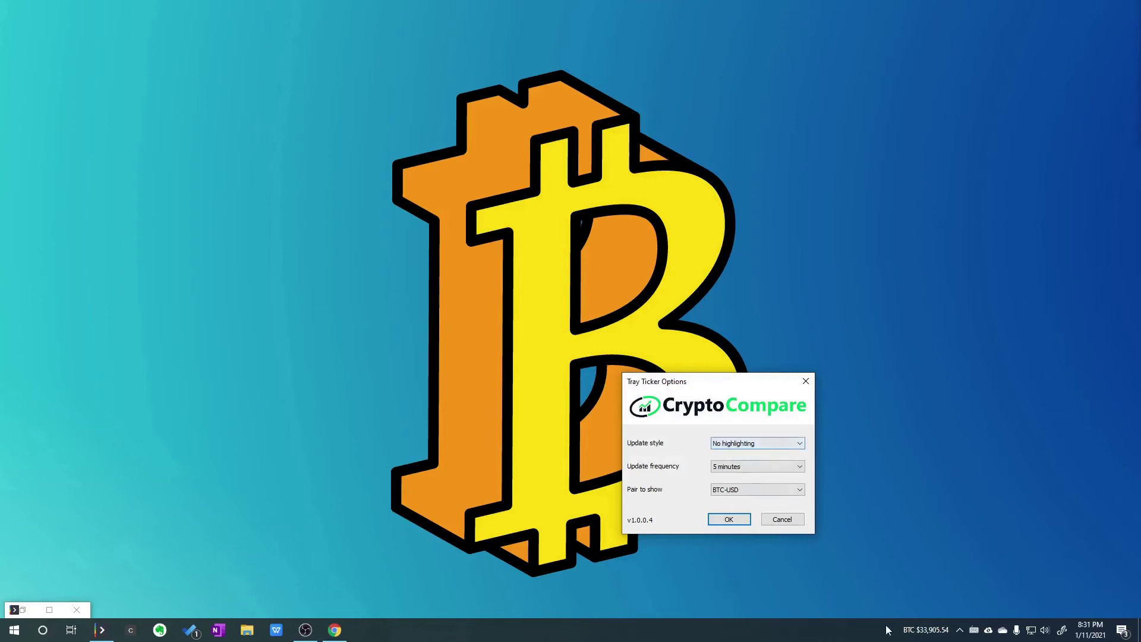
{"action": "left_click", "coordinate": [743, 443]}
{"action": "left_click", "coordinate": [746, 465]}
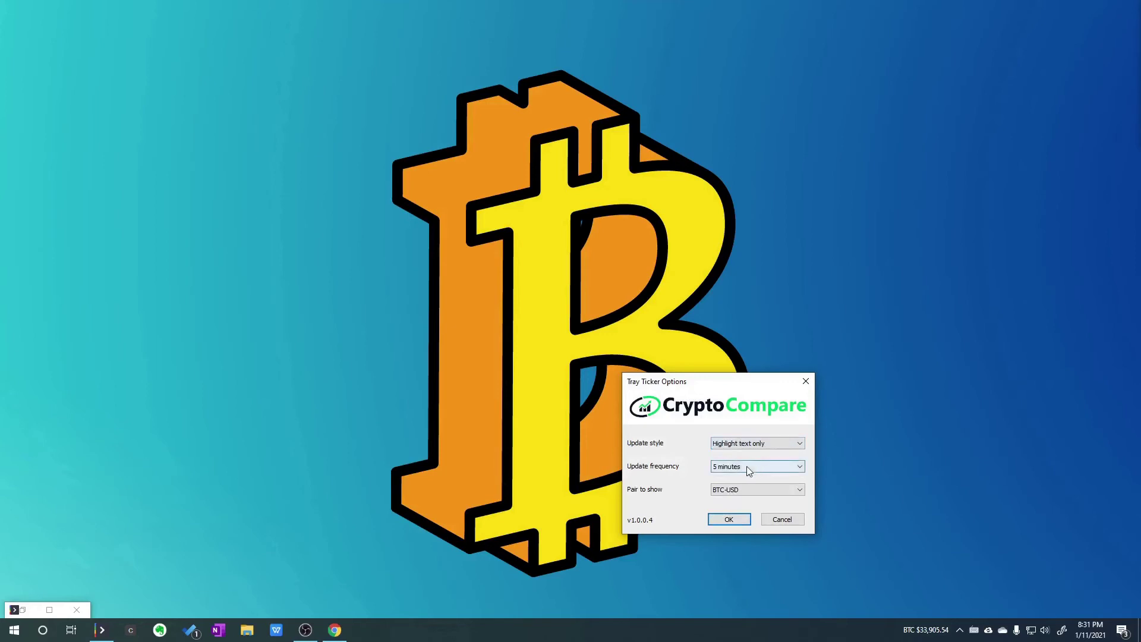
{"action": "left_click", "coordinate": [739, 519]}
Step: Reopen Tray Ticker Options and switch the update style to Highlight background
{"action": "right_click", "coordinate": [936, 630]}
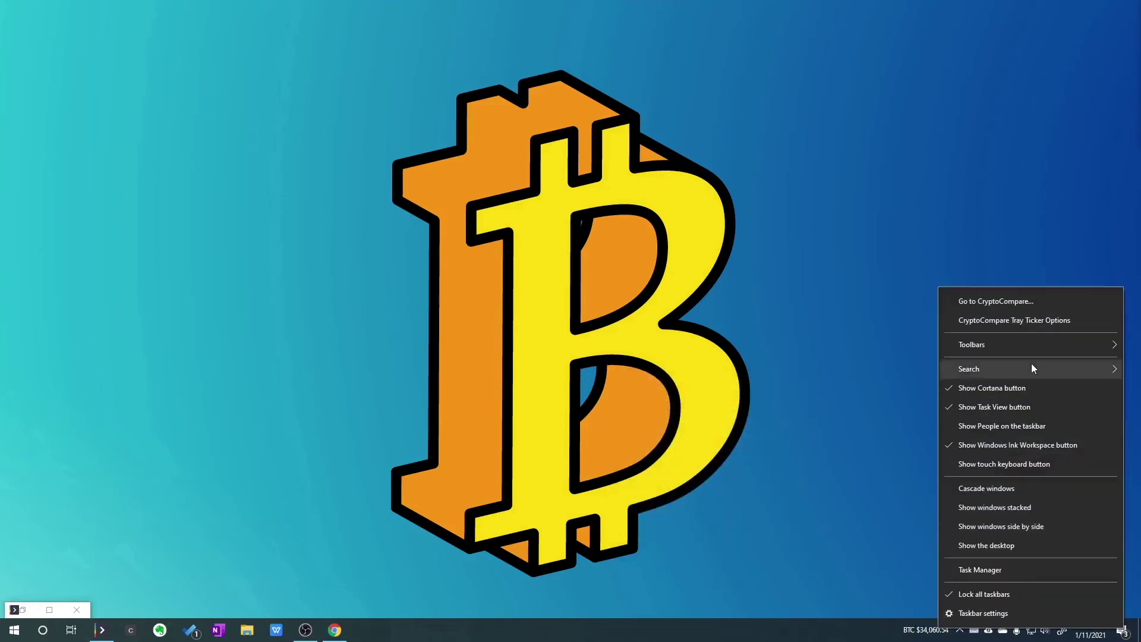
{"action": "left_click", "coordinate": [1011, 320]}
{"action": "left_click", "coordinate": [185, 520]}
{"action": "left_click", "coordinate": [143, 553]}
Step: Save Highlight background, then reopen the options and set the update style to No highlighting
{"action": "left_click", "coordinate": [117, 599]}
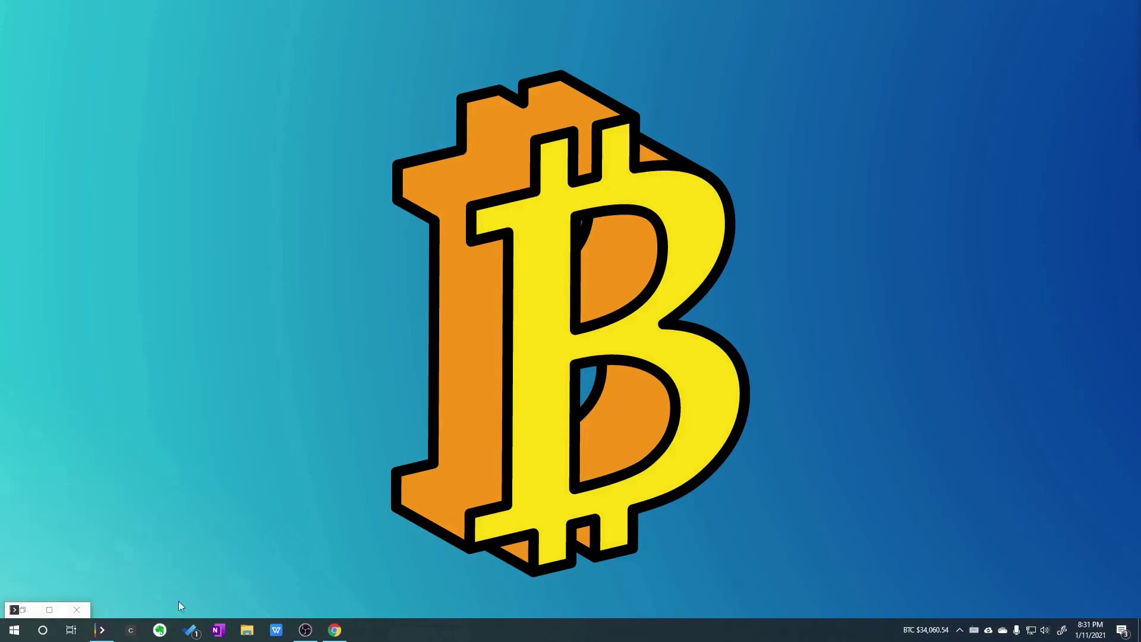
{"action": "right_click", "coordinate": [925, 631]}
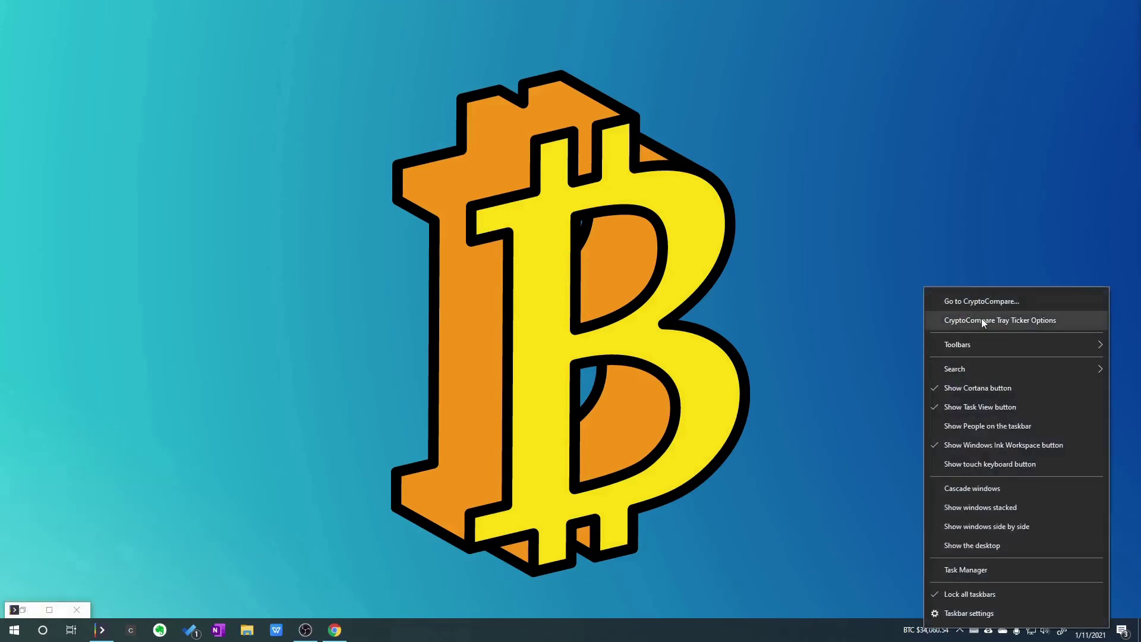
{"action": "left_click", "coordinate": [981, 319]}
{"action": "left_click", "coordinate": [117, 522]}
{"action": "left_click", "coordinate": [117, 532]}
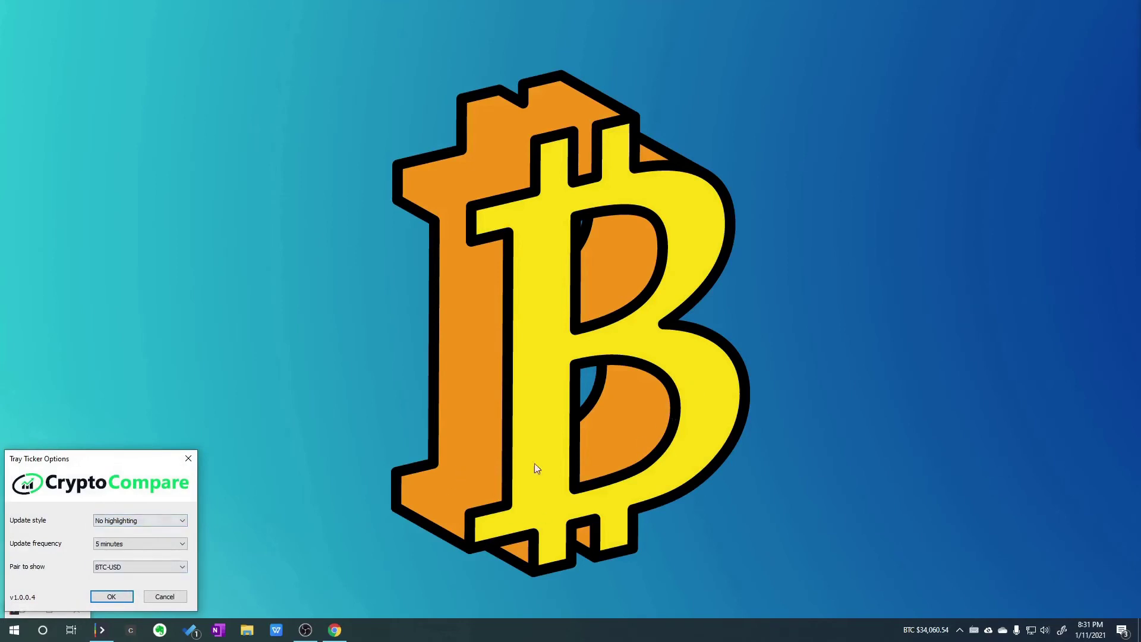
Step: Keep BTC-USD as the pair and 5 minutes as the update frequency, then save
{"action": "left_click", "coordinate": [106, 569]}
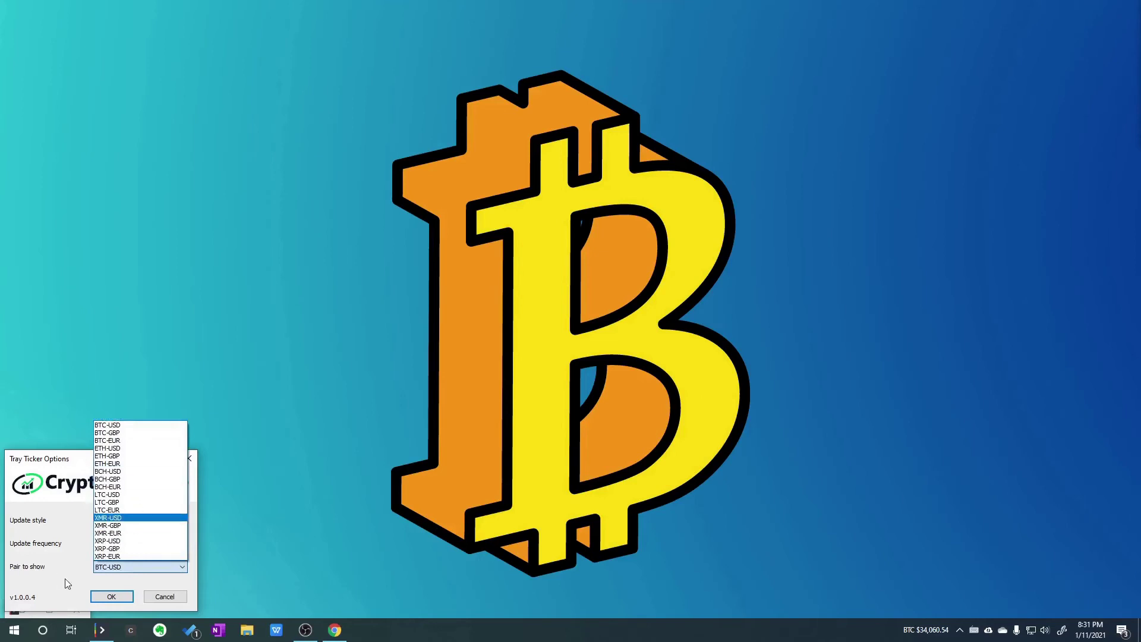
{"action": "left_click", "coordinate": [137, 541]}
{"action": "left_click", "coordinate": [137, 542]}
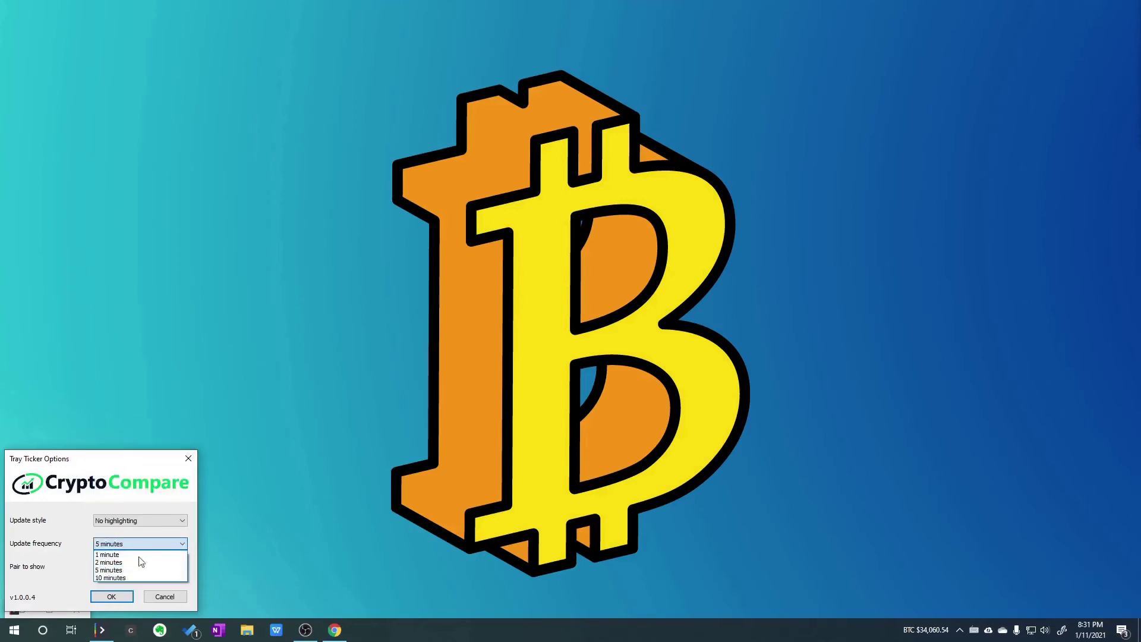
{"action": "left_click", "coordinate": [70, 564]}
{"action": "left_click", "coordinate": [129, 544]}
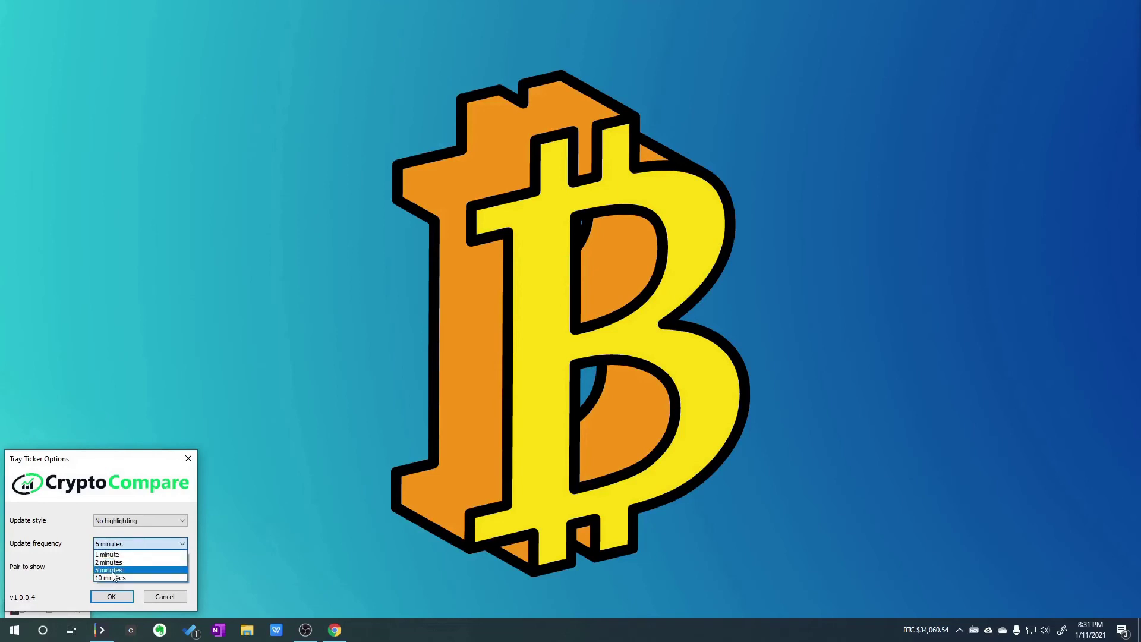
{"action": "left_click", "coordinate": [54, 563]}
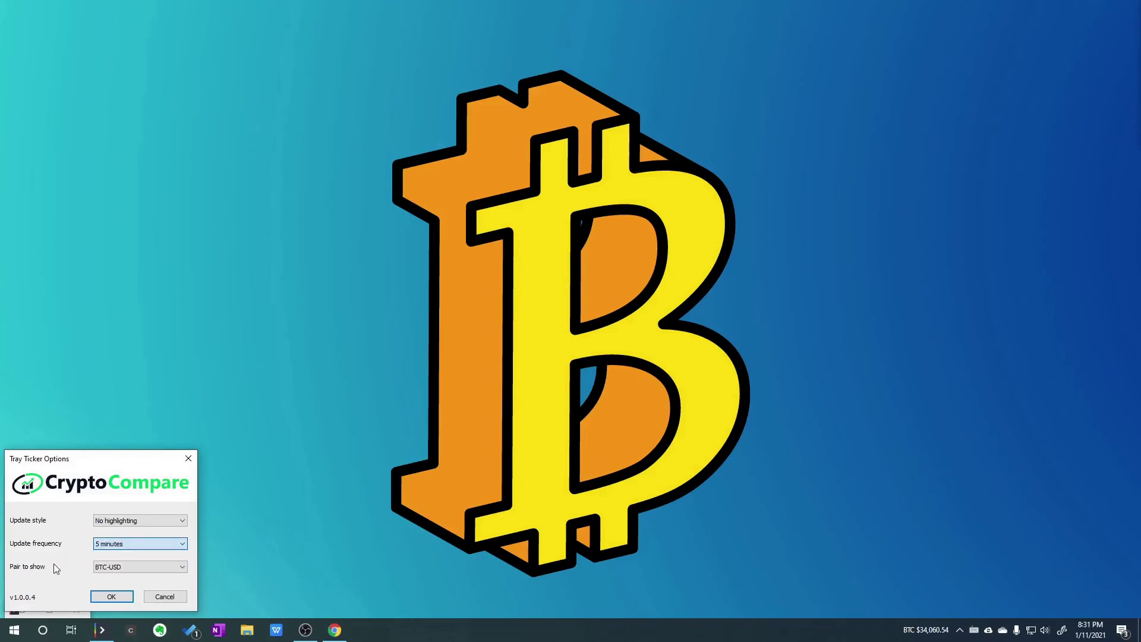
{"action": "left_click", "coordinate": [127, 596]}
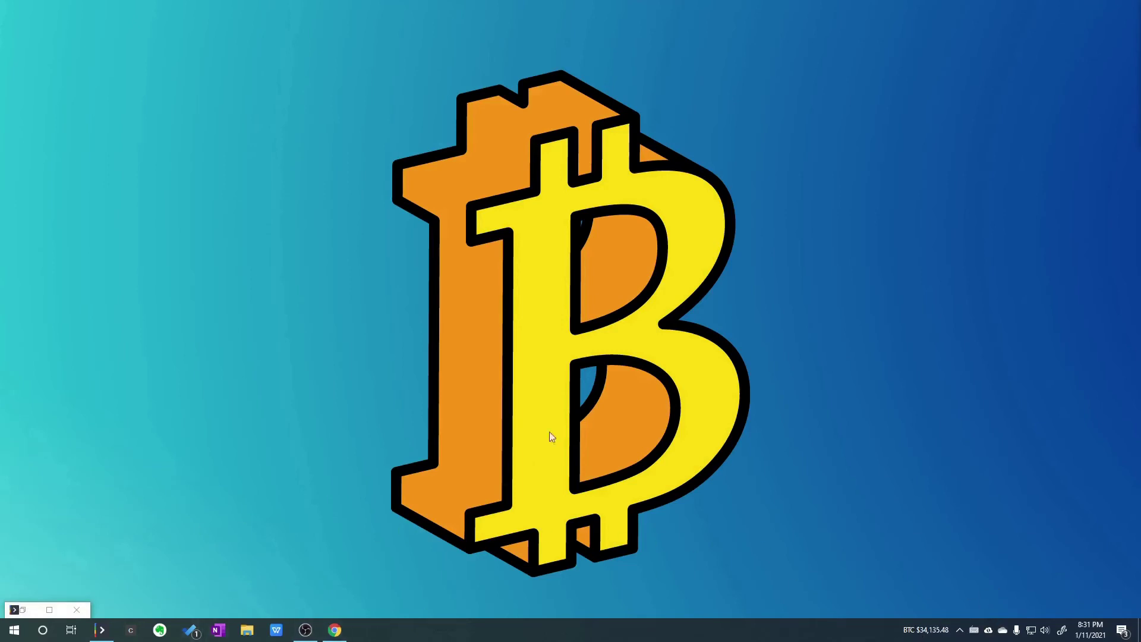
Step: Bring Chrome forward and close the Coinbase Bitcoin price tab
{"action": "left_click", "coordinate": [334, 630]}
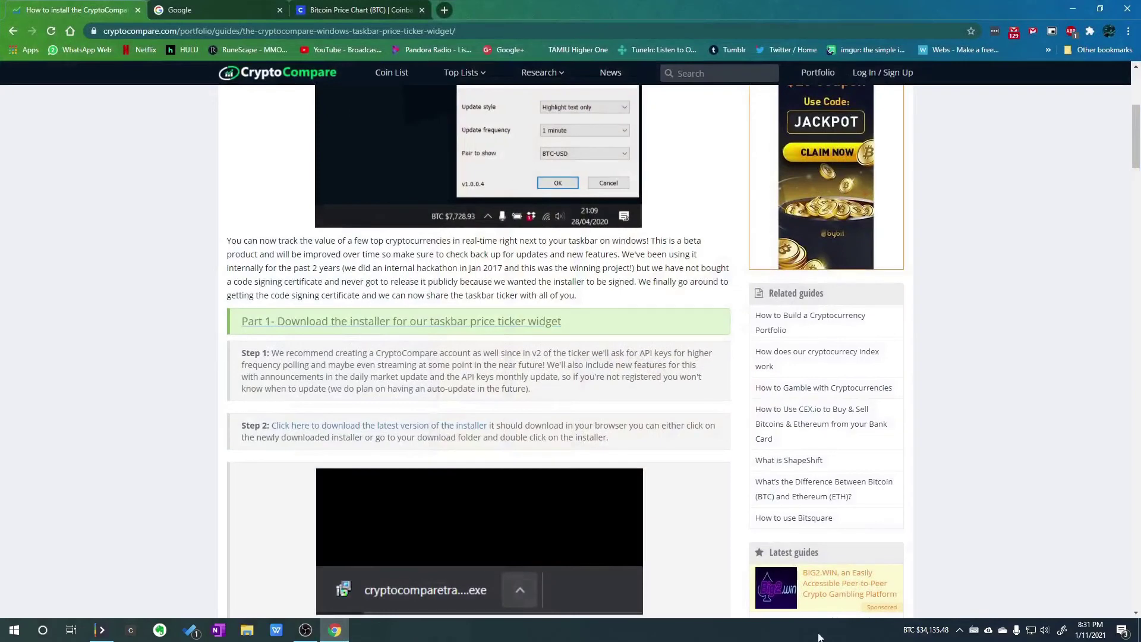
{"action": "left_click", "coordinate": [362, 6]}
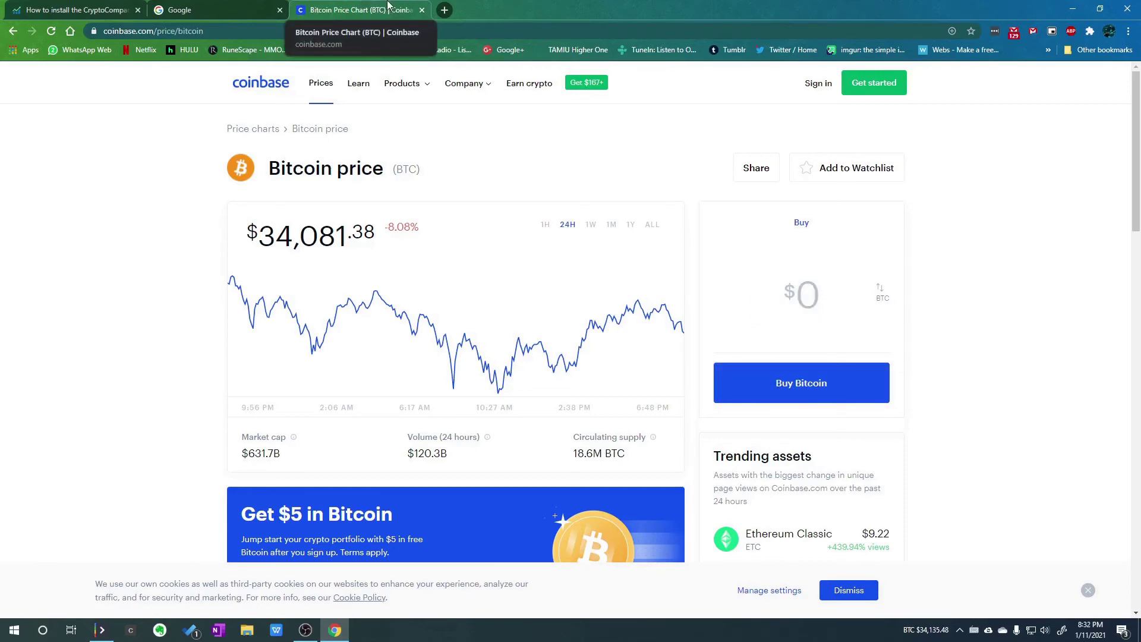
{"action": "middle_click", "coordinate": [387, 5]}
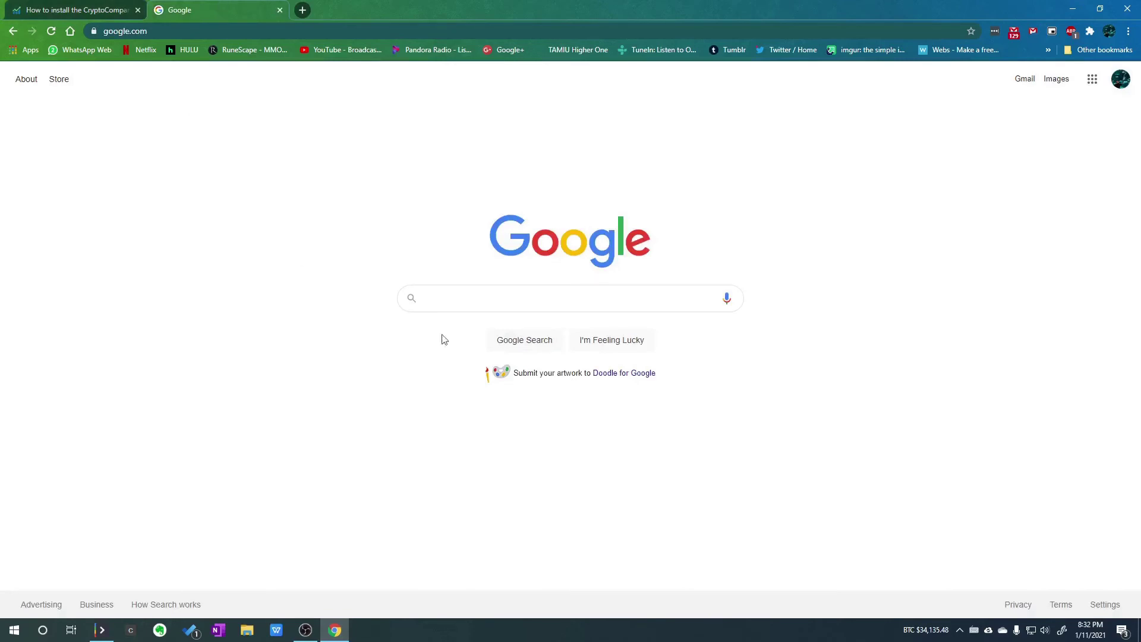
Step: Search Google for 'btc price', showing 1 Bitcoin equals 33,874.70 US dollars
{"action": "left_click", "coordinate": [559, 291]}
{"action": "left_click", "coordinate": [468, 322]}
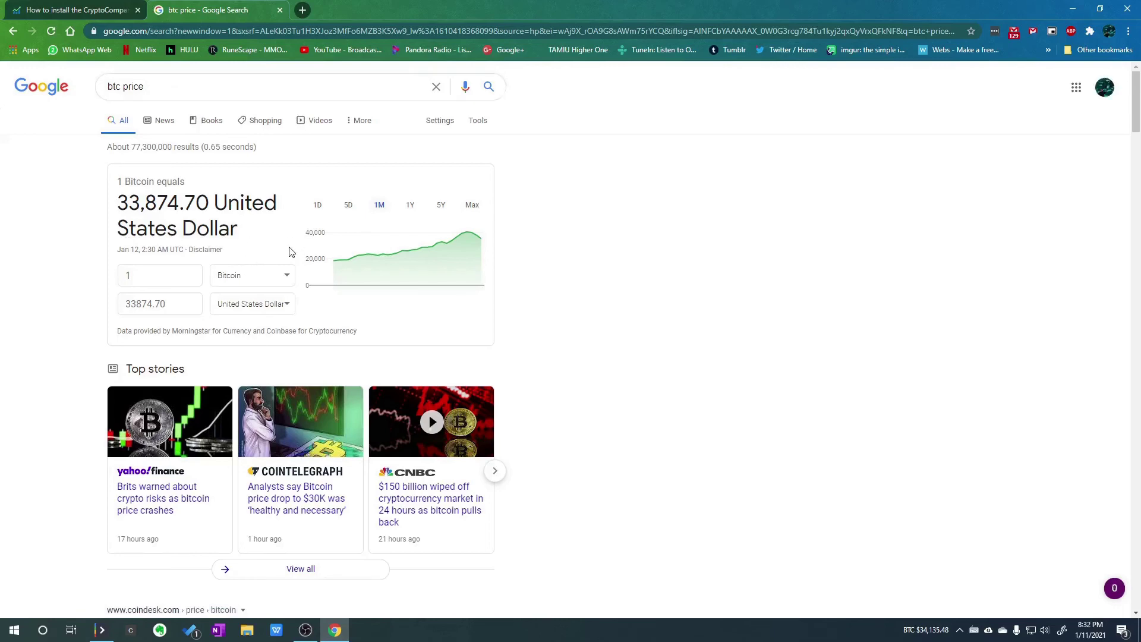
{"action": "scroll", "coordinate": [292, 249], "scroll_direction": "down", "scroll_amount": 5}
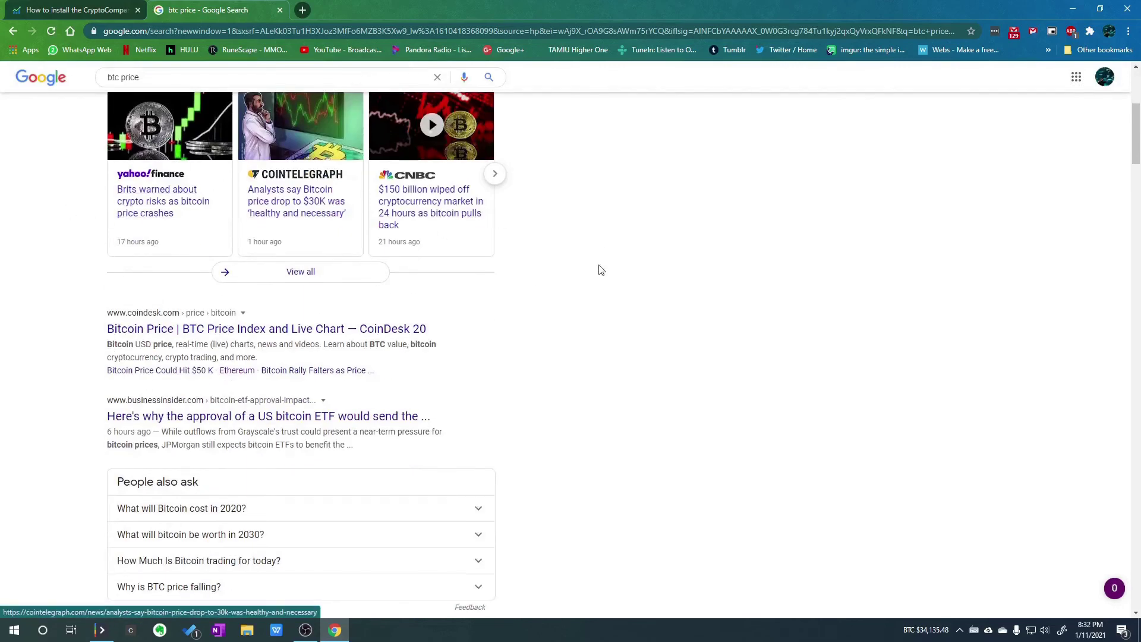
{"action": "scroll", "coordinate": [606, 244], "scroll_direction": "up", "scroll_amount": 5}
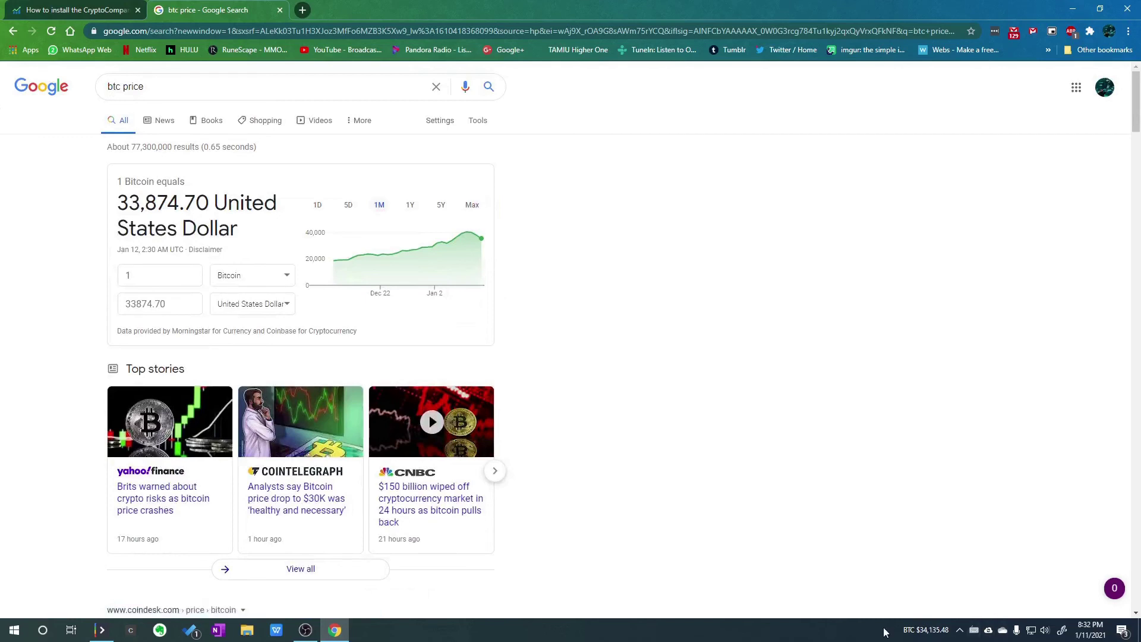
Step: Run Hide Cryptocompare Ticker from the Start menu's CryptoCompare folder to remove the BTC taskbar ticker
{"action": "right_click", "coordinate": [935, 636]}
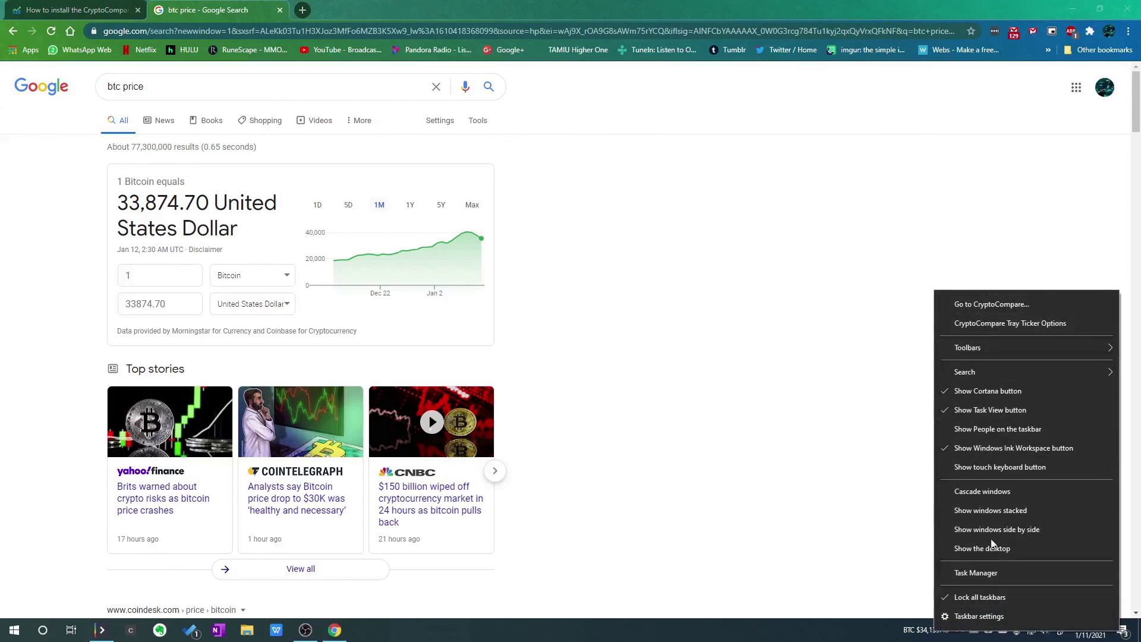
{"action": "key", "text": "Escape"}
{"action": "left_click", "coordinate": [14, 630]}
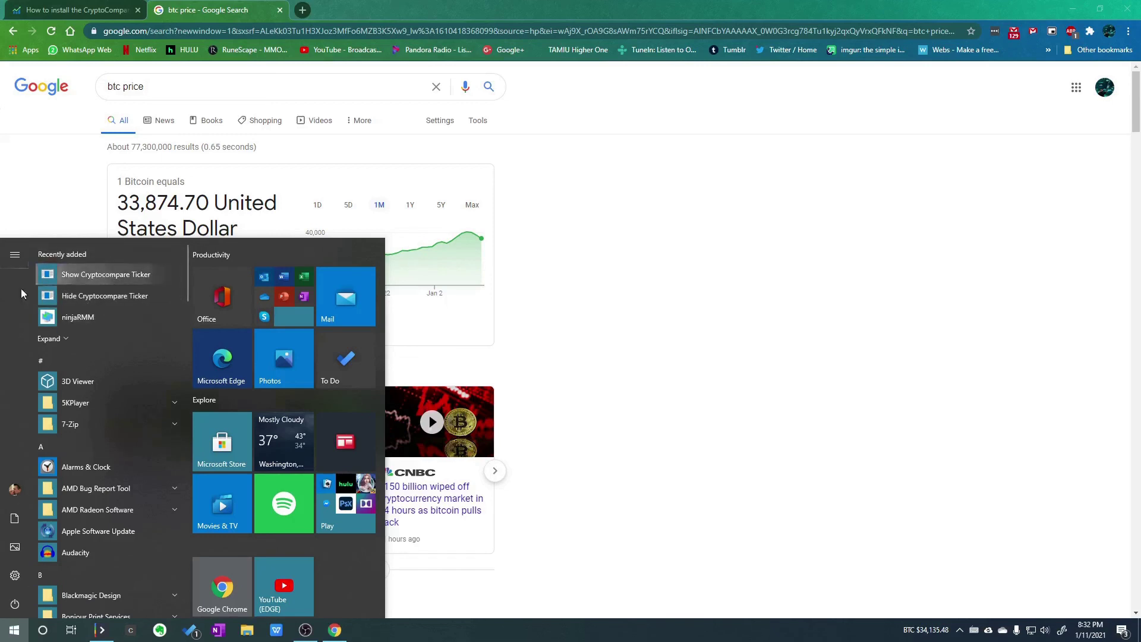
{"action": "scroll", "coordinate": [85, 371], "scroll_direction": "down", "scroll_amount": 3}
{"action": "left_click", "coordinate": [100, 488]}
{"action": "left_click", "coordinate": [98, 514]}
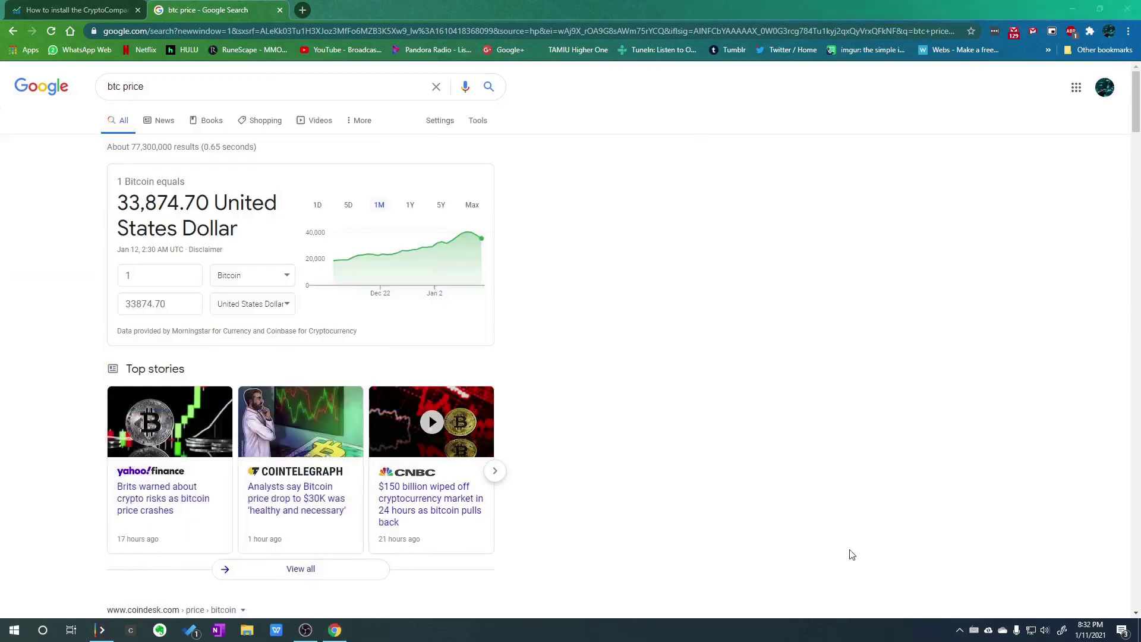
Step: Re-show the CryptoCompare ticker from the Start menu and accept adding its toolbar to the taskbar
{"action": "left_click", "coordinate": [15, 630]}
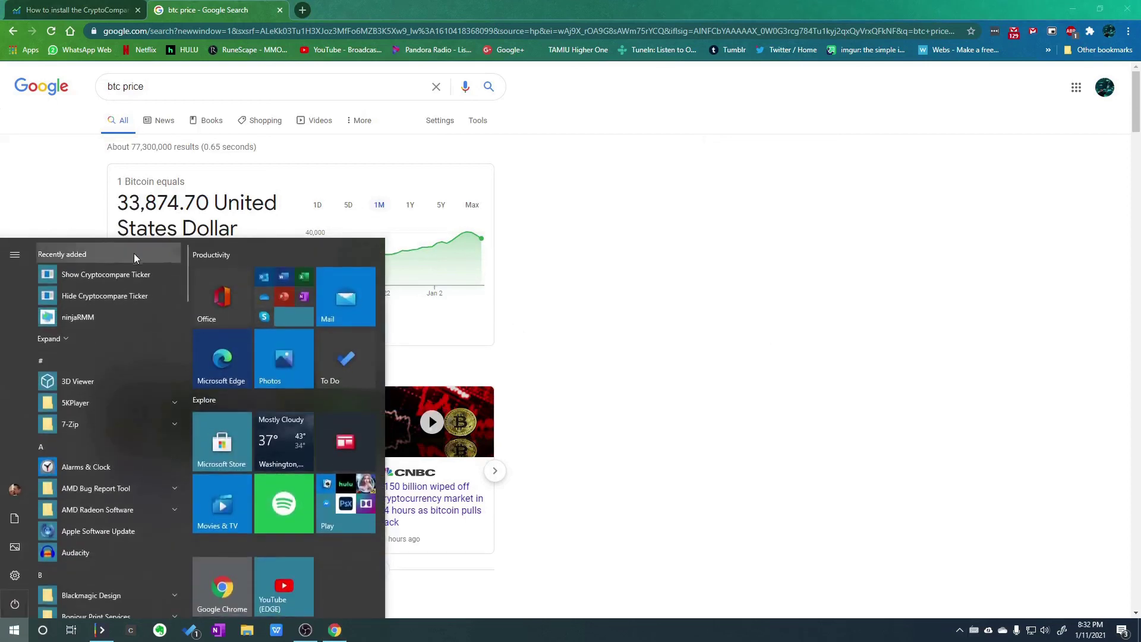
{"action": "left_click", "coordinate": [69, 276]}
{"action": "left_click", "coordinate": [598, 311]}
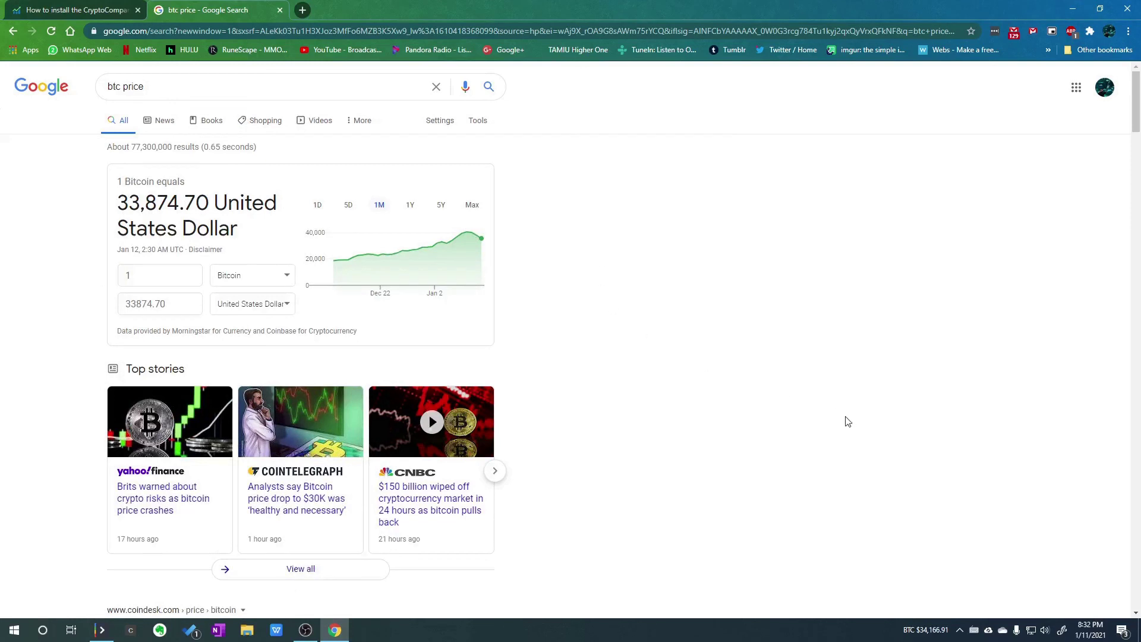
Step: Choose a new update frequency in Tray Ticker Options and save, with BTC reading $34,166.91
{"action": "right_click", "coordinate": [945, 632]}
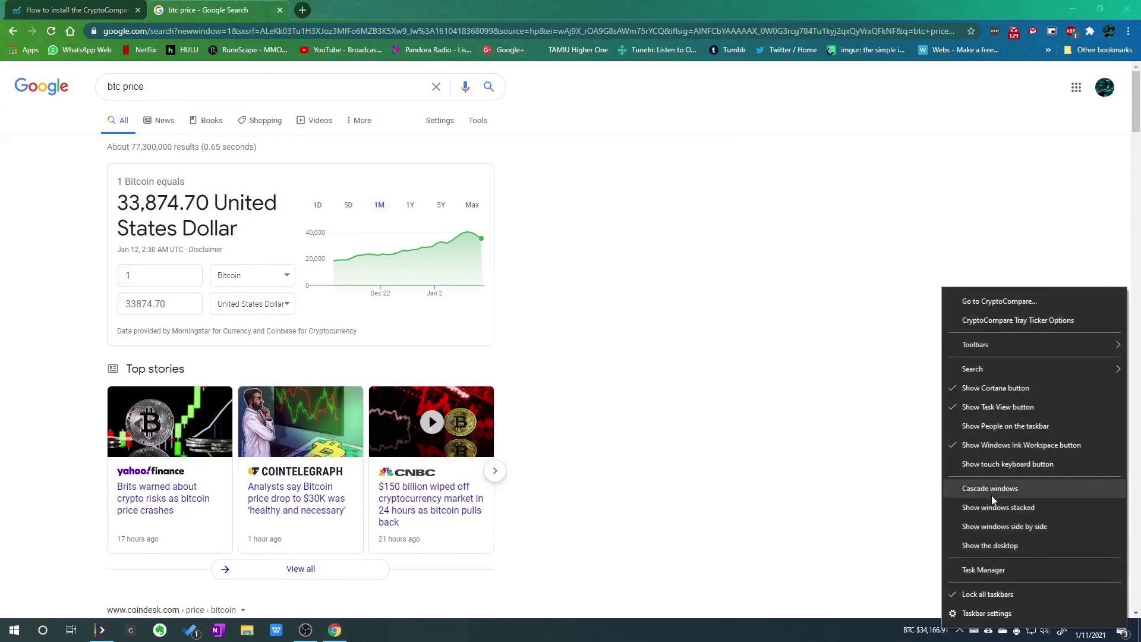
{"action": "left_click", "coordinate": [998, 322]}
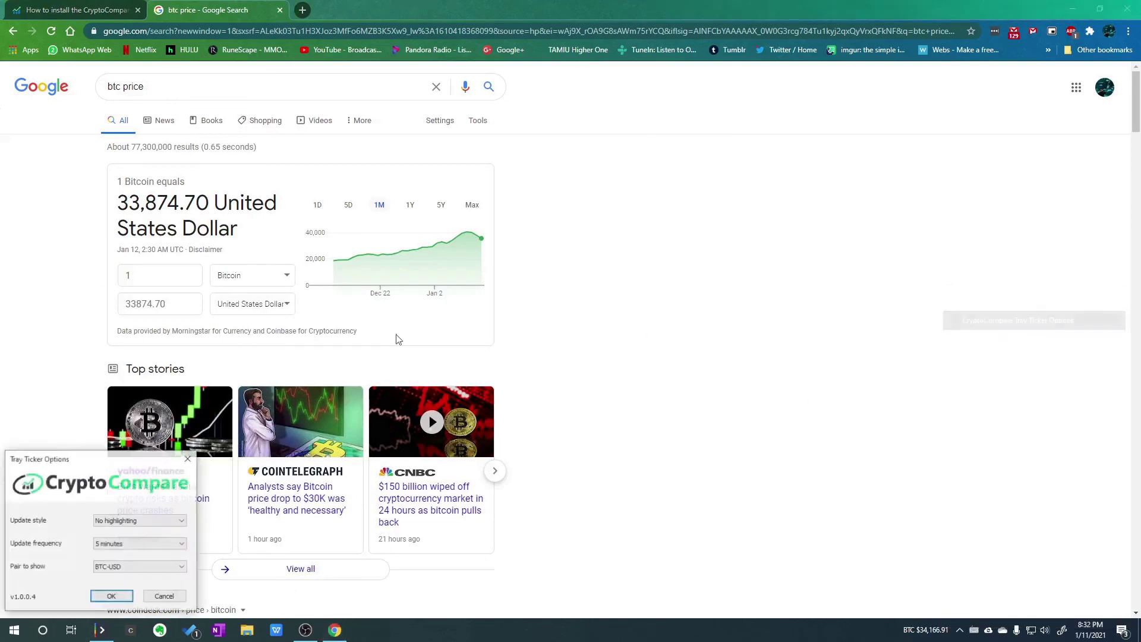
{"action": "left_click", "coordinate": [131, 546]}
{"action": "left_click", "coordinate": [119, 556]}
{"action": "left_click", "coordinate": [111, 596]}
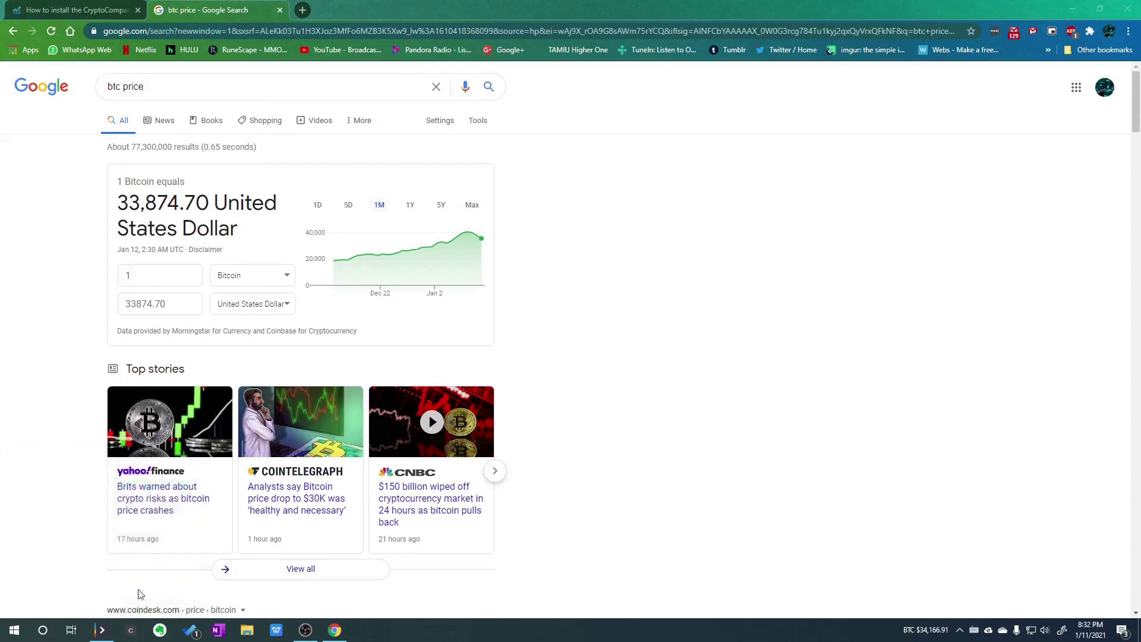
{"action": "left_click", "coordinate": [784, 426]}
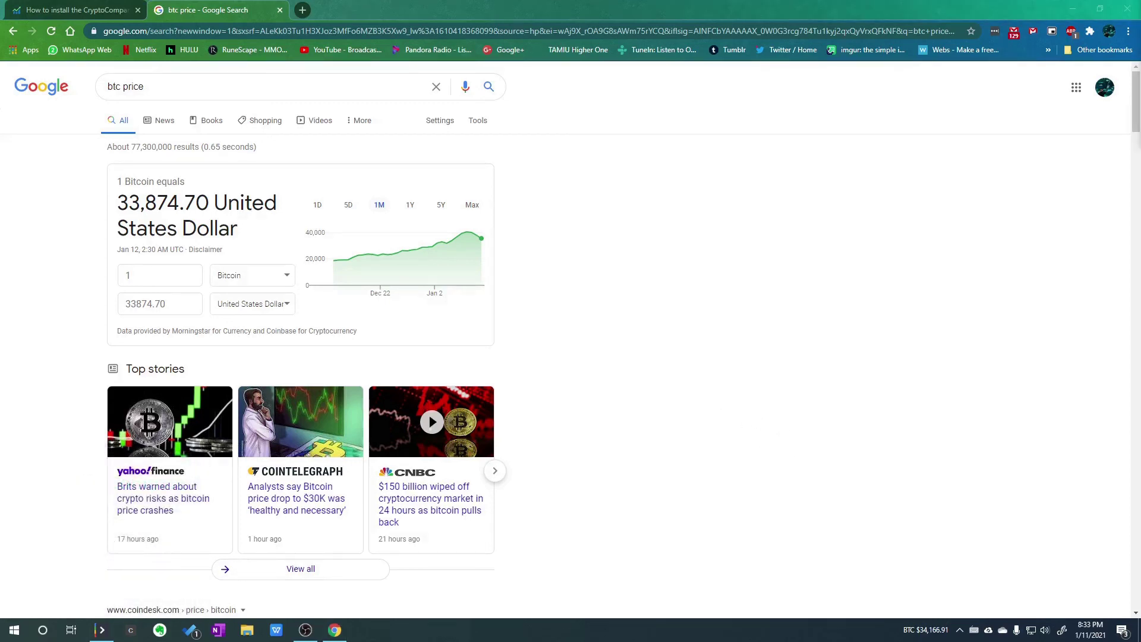